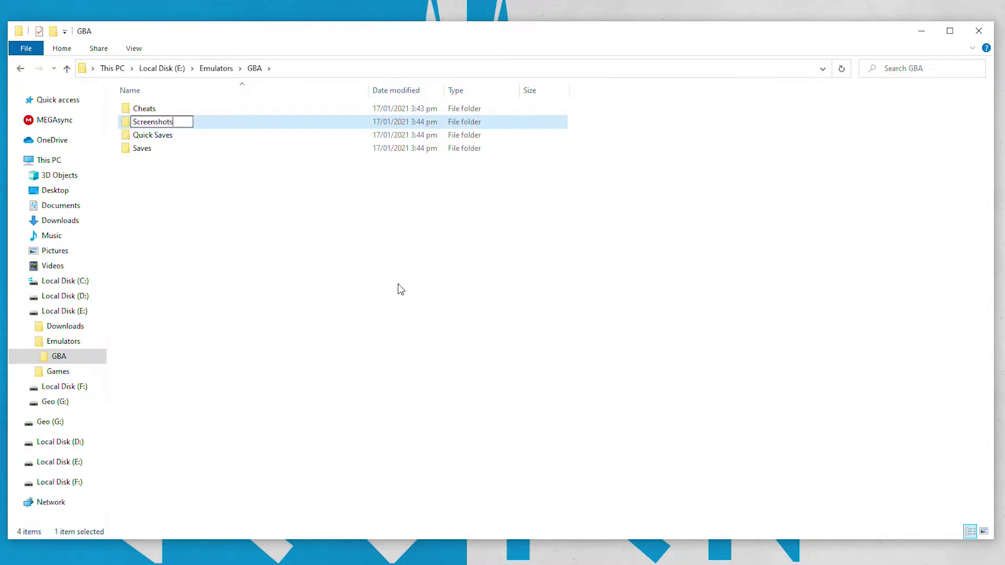
# Create a new folder named Roms inside the GBA folder
pyautogui.rightClick(387, 258)
pyautogui.moveTo(321, 426)
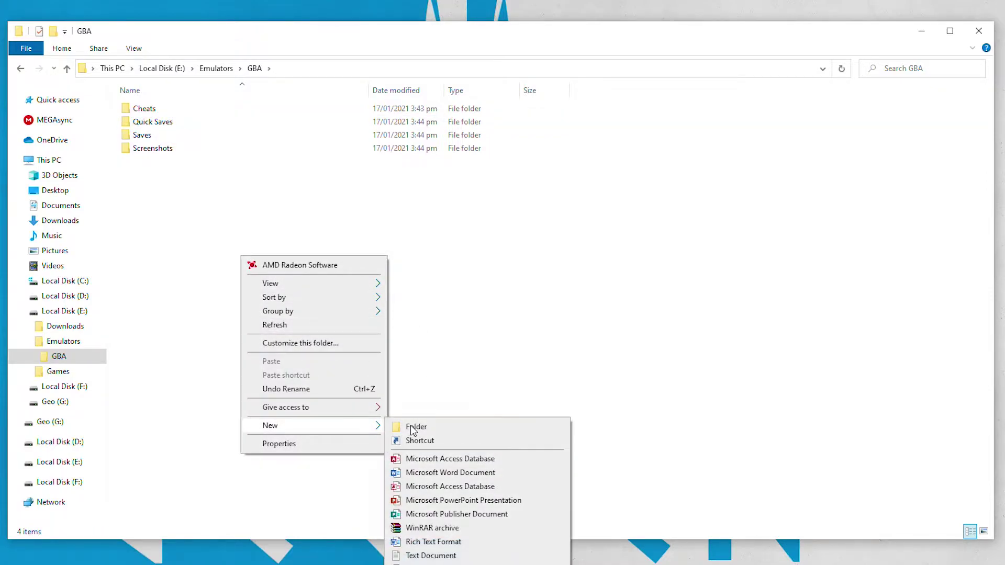
pyautogui.click(413, 427)
pyautogui.write('R')
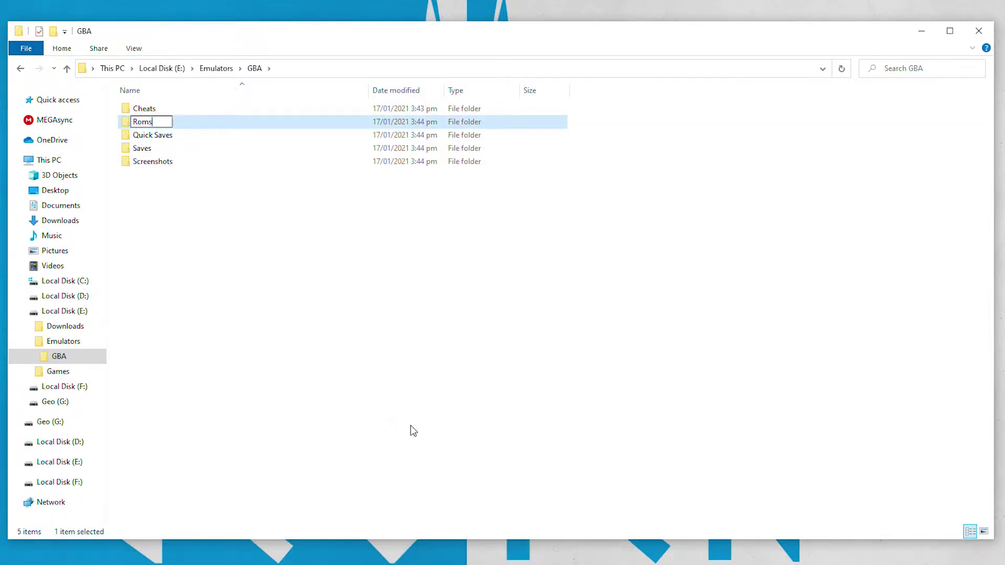
pyautogui.write('oms')
pyautogui.press('Return')
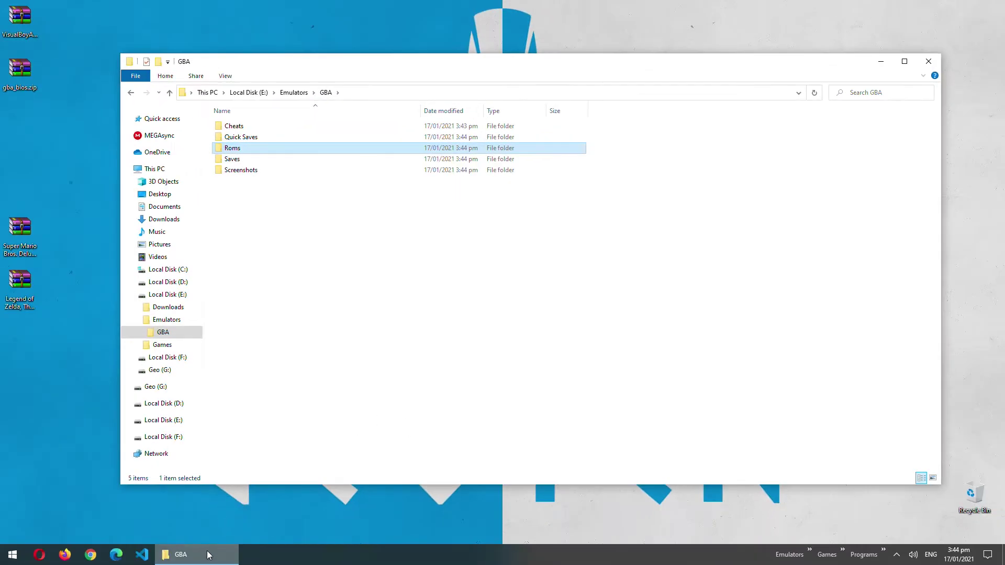
# Move gba_bios.bin and visualboyadvance-m.exe from the desktop into the GBA folder
pyautogui.click(206, 556)
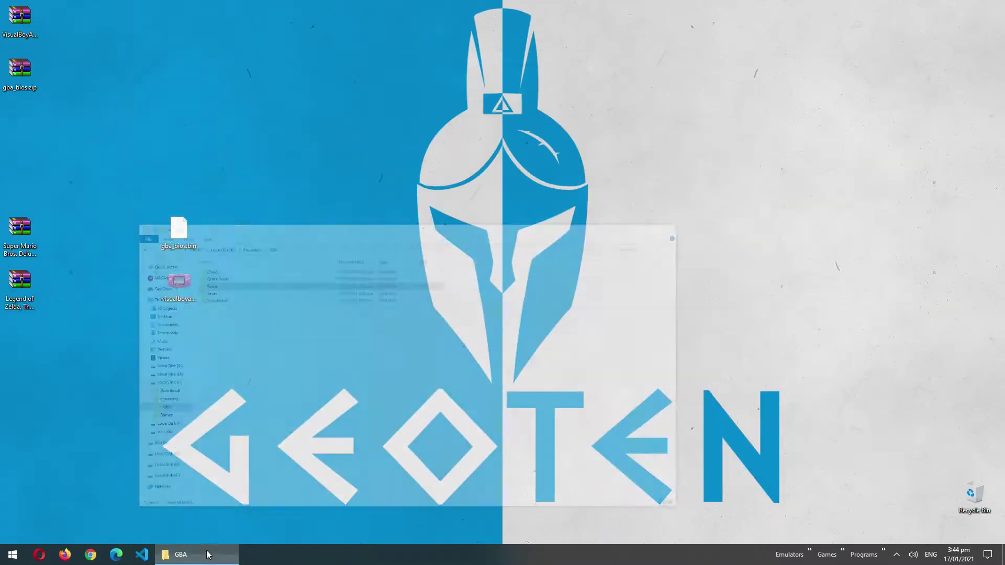
pyautogui.moveTo(156, 212); pyautogui.dragTo(209, 313)
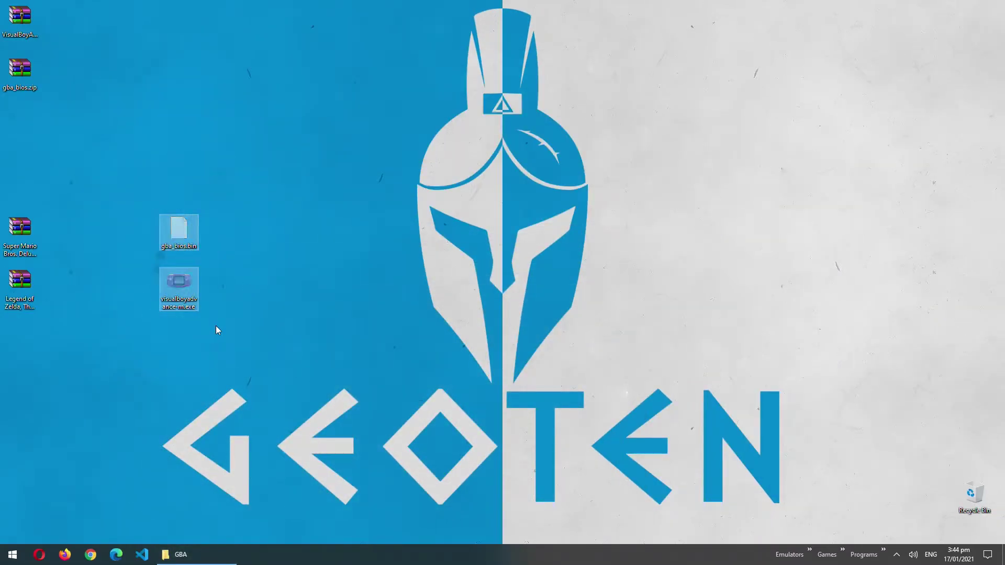
pyautogui.click(180, 555)
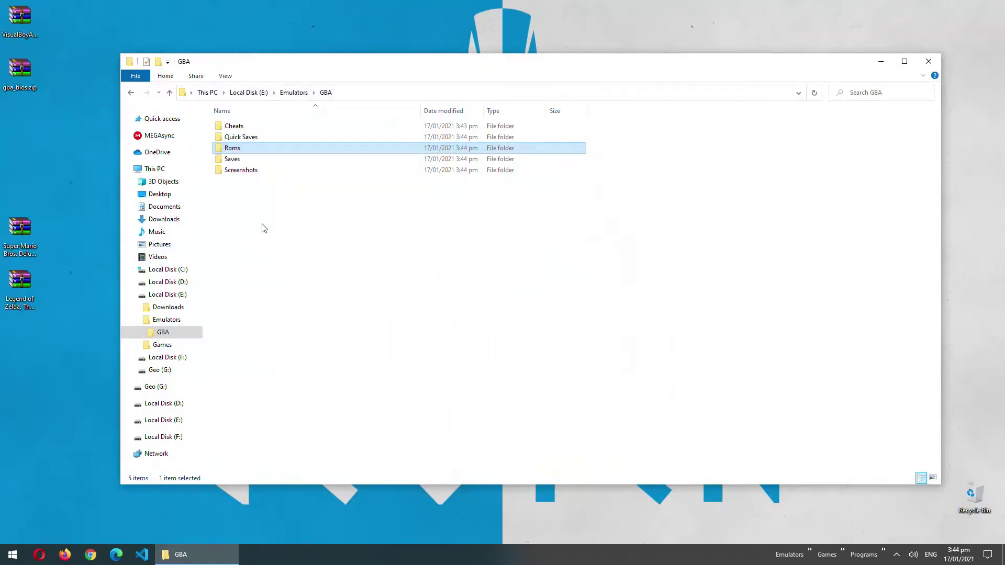
pyautogui.hotkey('ctrl', 'v')
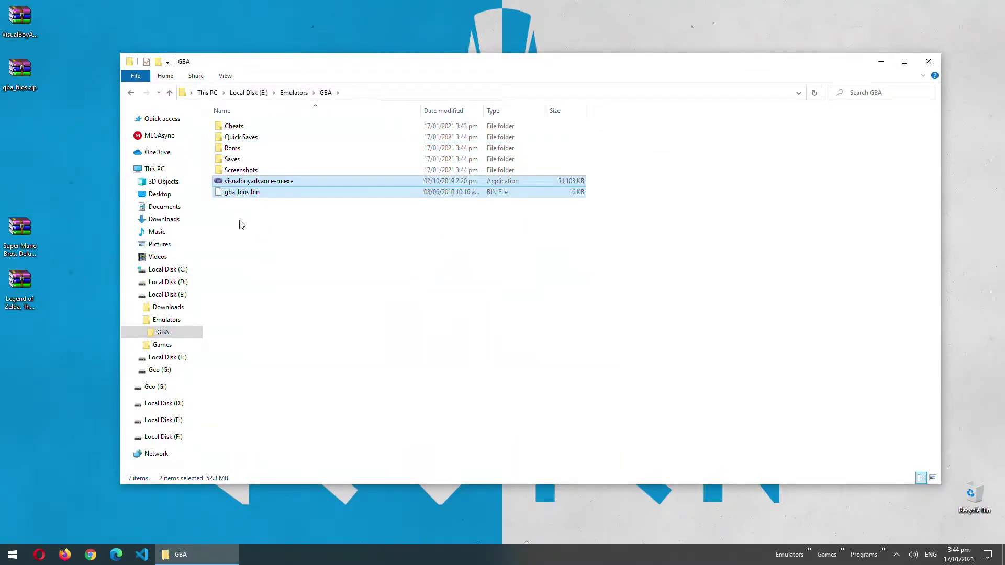
# Launch visualboyadvance-m.exe from the GBA folder and set its video display filter to Simple 4x
pyautogui.click(234, 181)
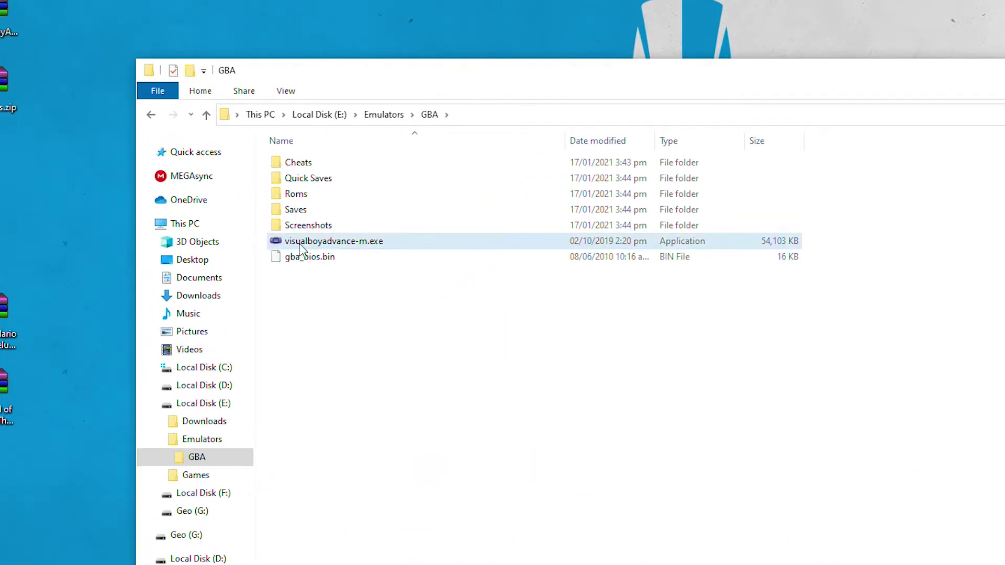
pyautogui.doubleClick(340, 241)
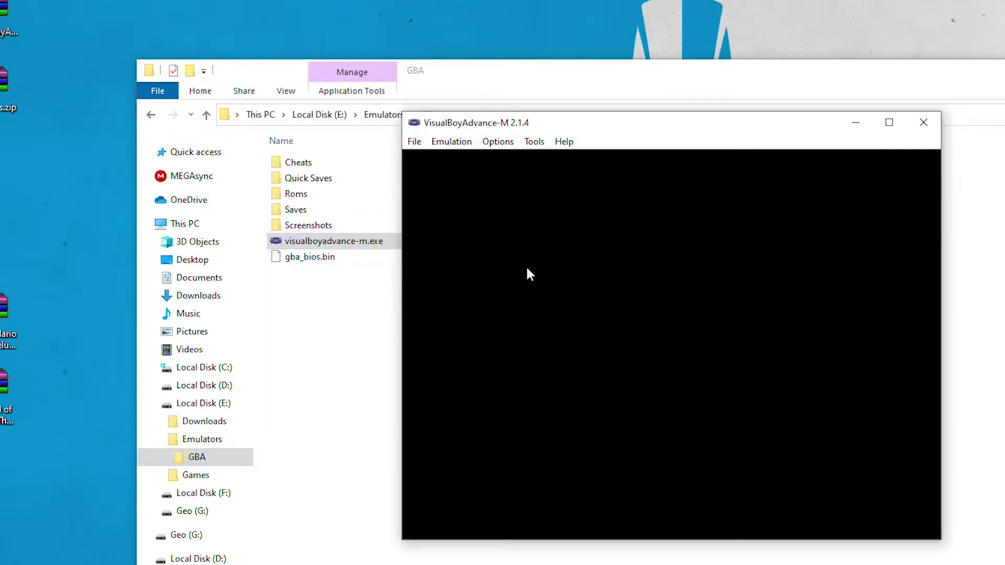
pyautogui.click(498, 143)
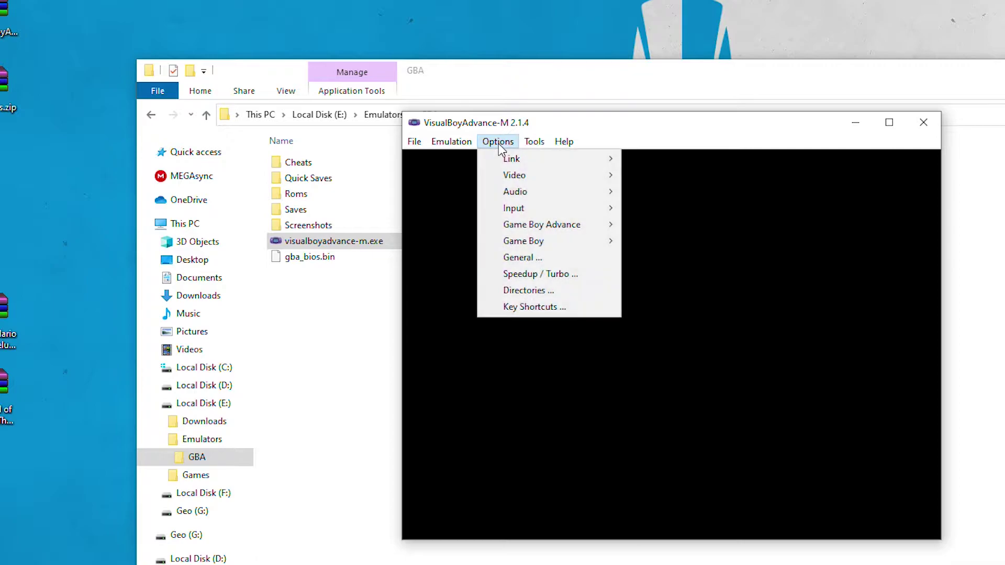
pyautogui.moveTo(519, 171)
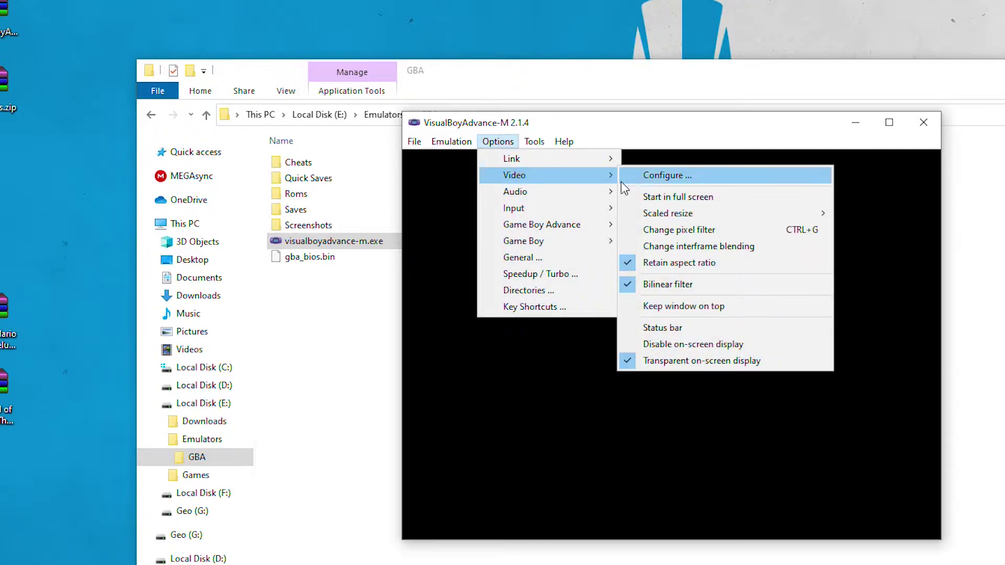
pyautogui.click(665, 177)
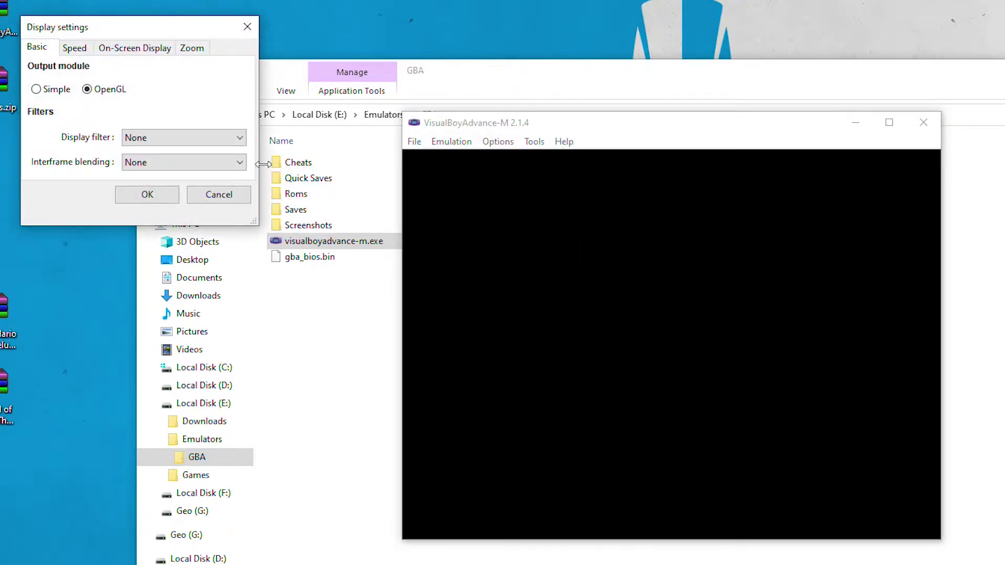
pyautogui.click(171, 142)
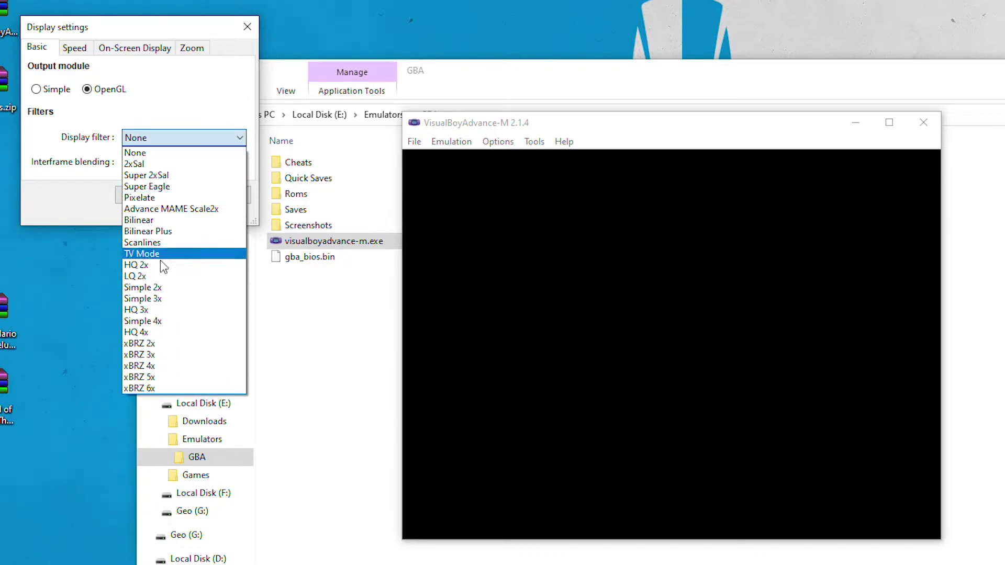
pyautogui.click(160, 321)
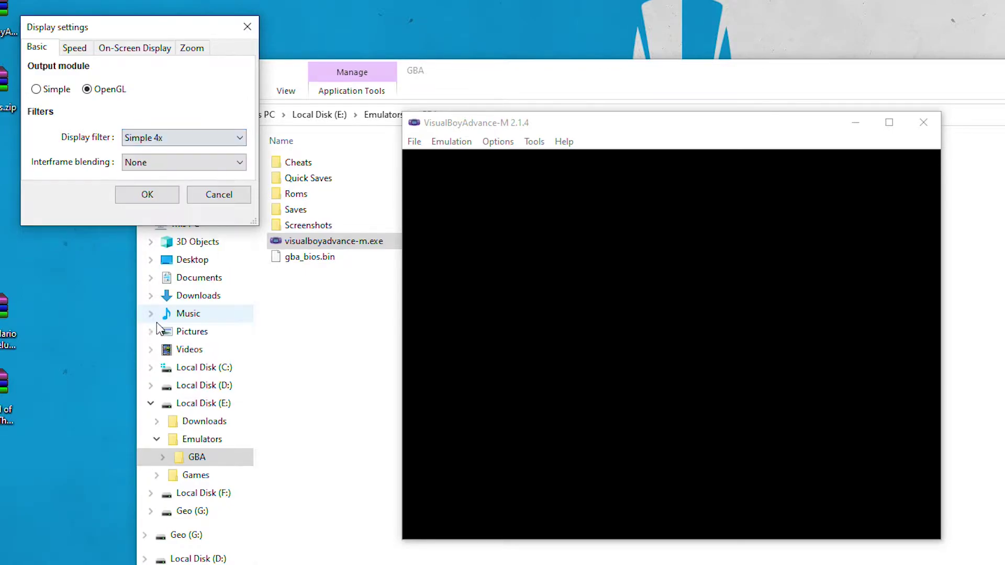
pyautogui.click(82, 52)
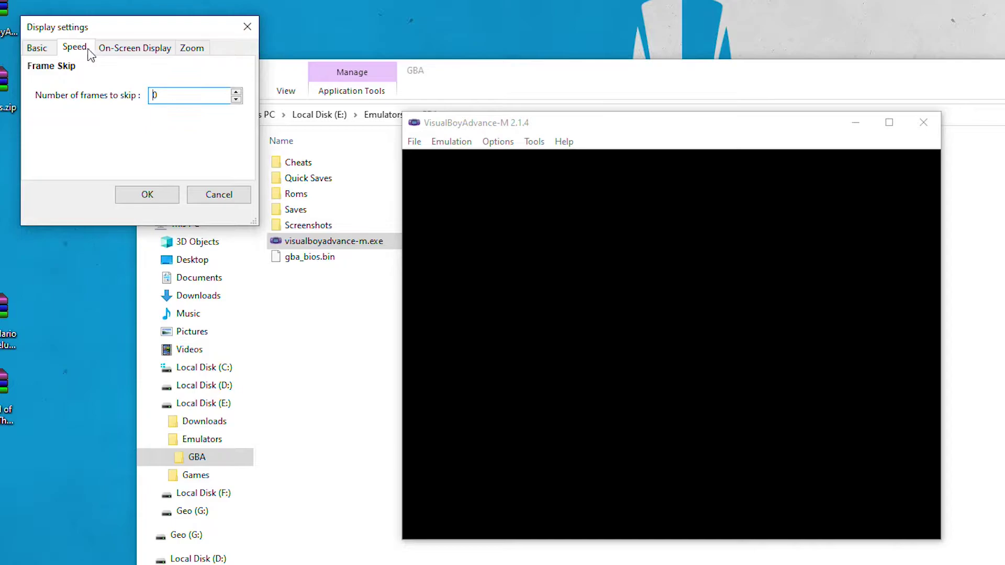
pyautogui.click(146, 53)
pyautogui.click(204, 53)
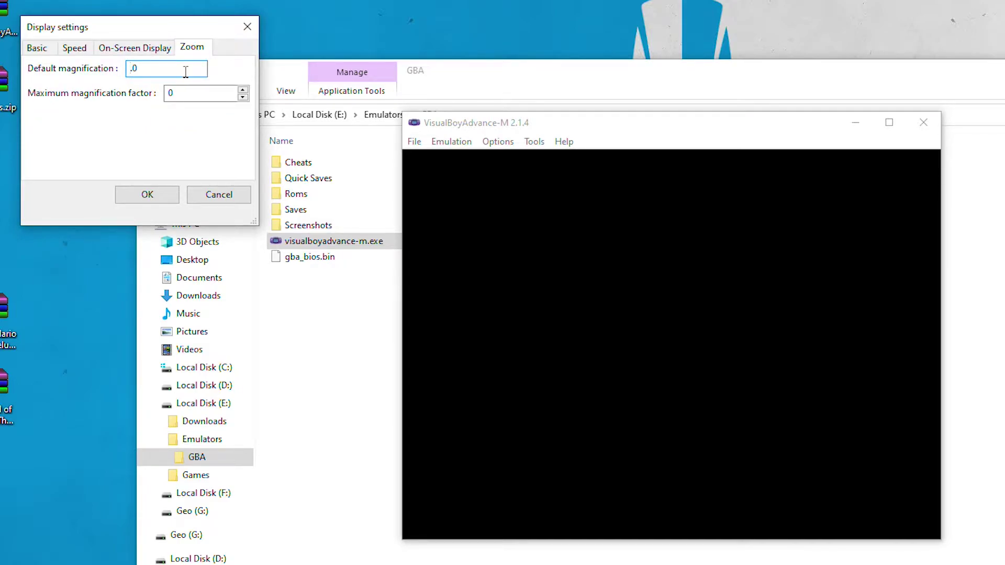
pyautogui.click(156, 193)
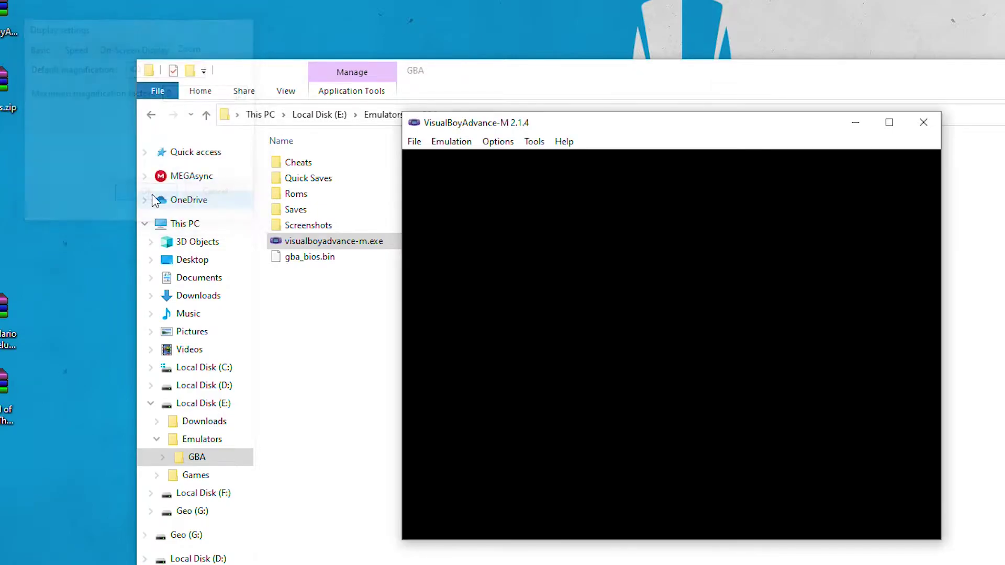
# Enable the real-time clock for Game Boy Advance emulation
pyautogui.click(495, 141)
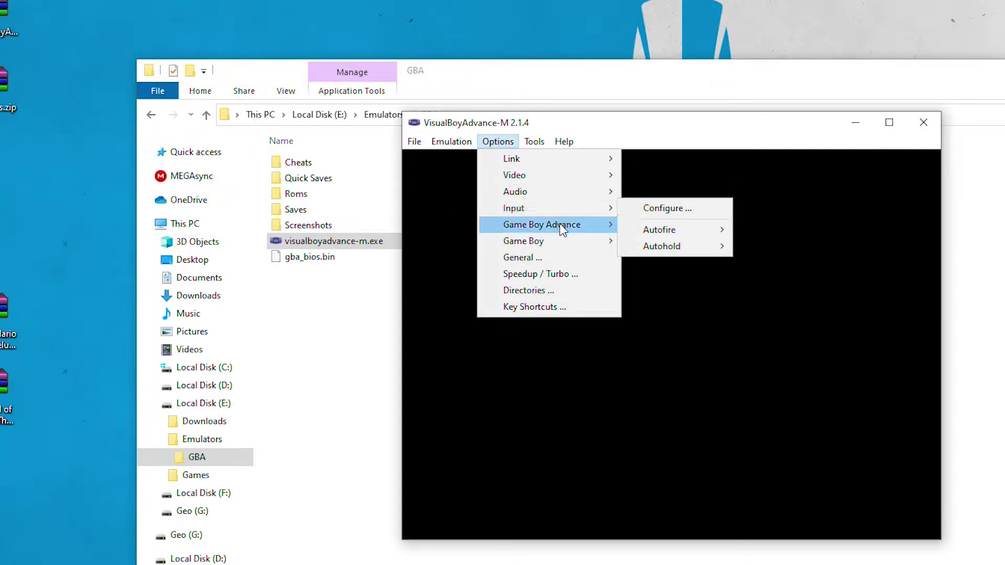
pyautogui.moveTo(565, 229)
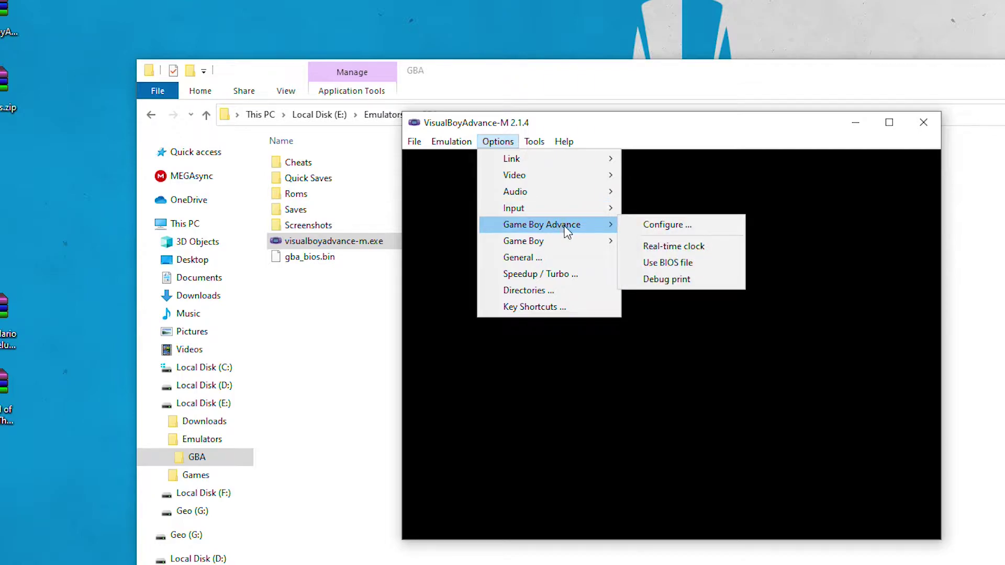
pyautogui.click(670, 247)
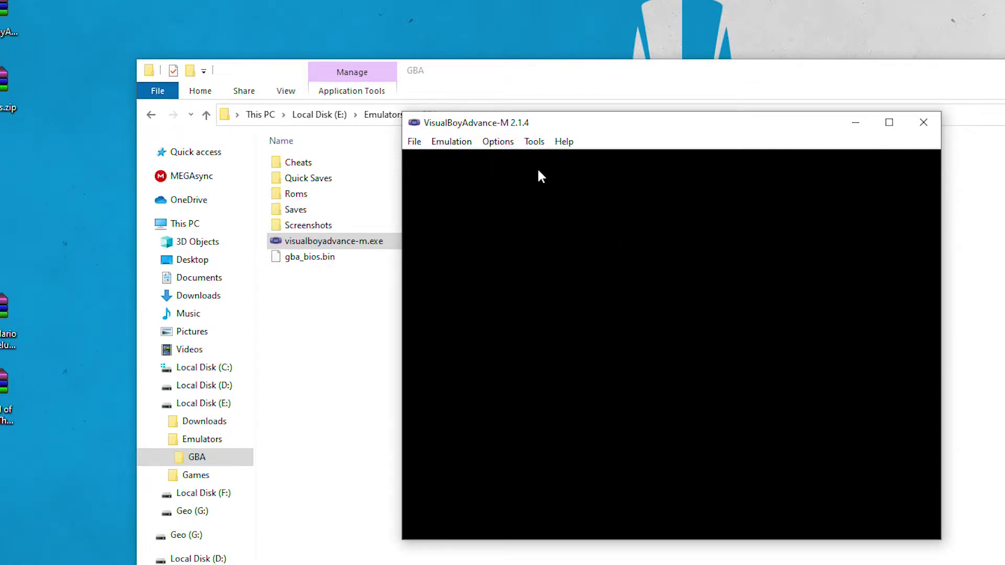
# Set the Game Boy Advance boot ROM BIOS file to gba_bios.bin from the E:\Emulators\GBA folder
pyautogui.click(505, 143)
pyautogui.moveTo(559, 231)
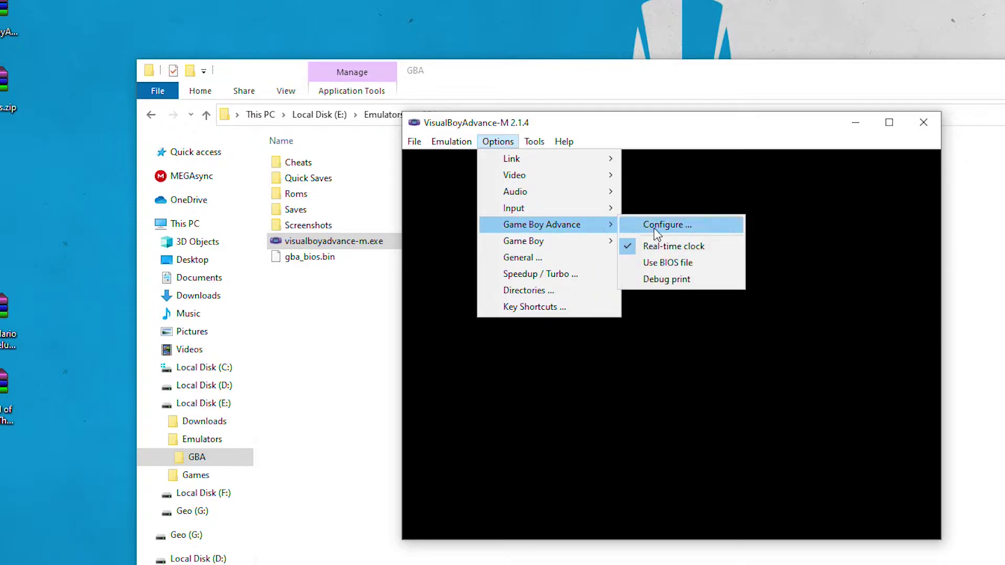
pyautogui.click(680, 230)
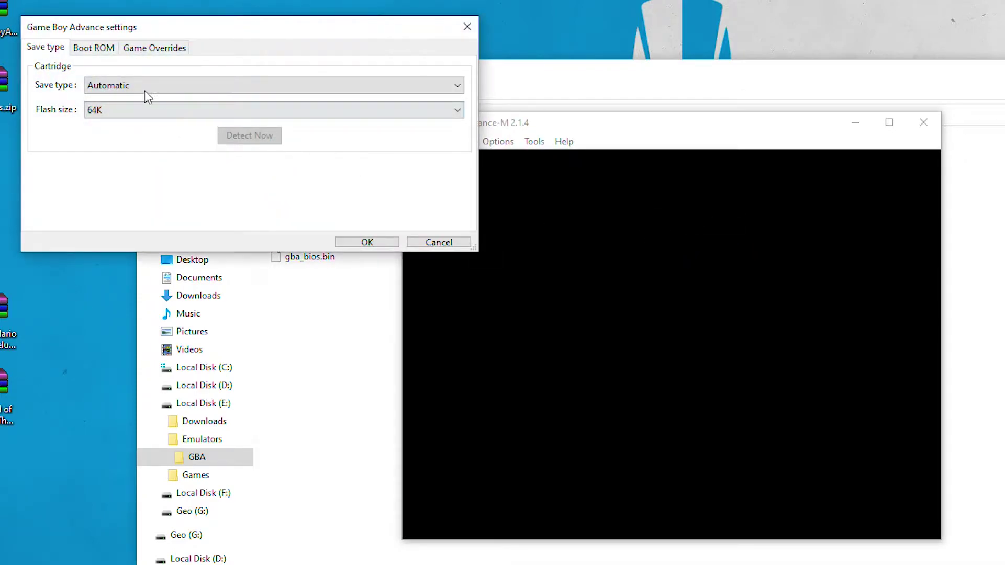
pyautogui.click(94, 48)
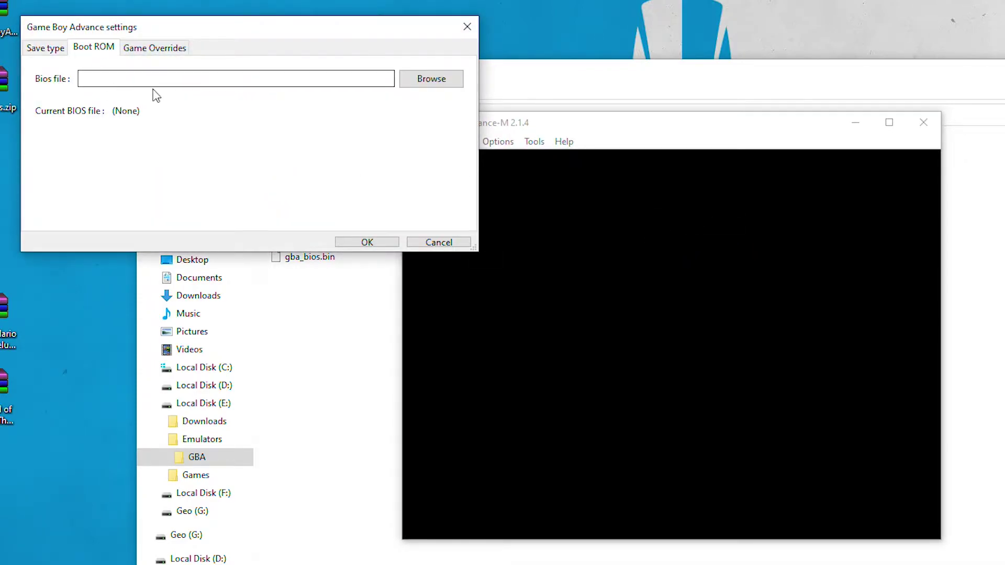
pyautogui.click(436, 84)
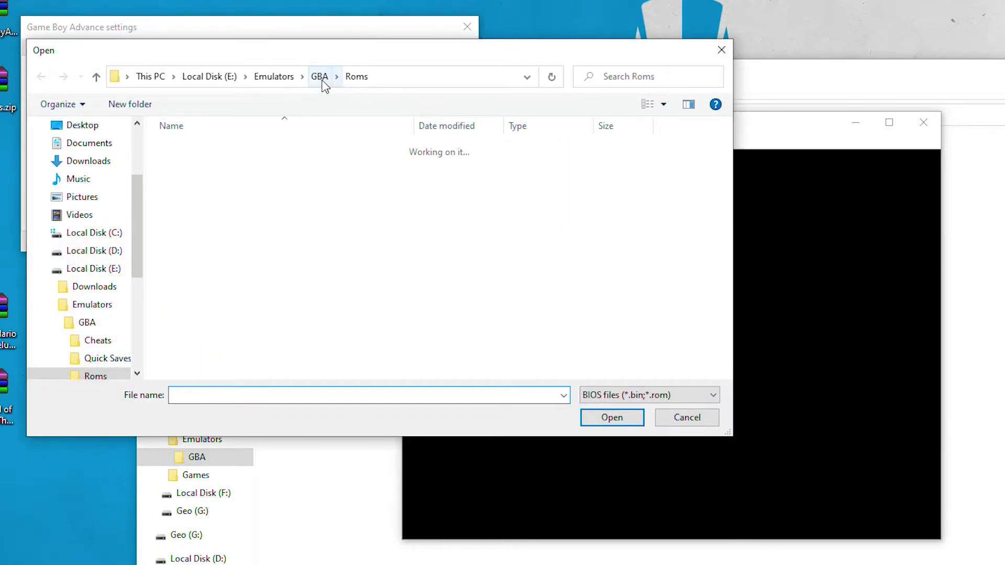
pyautogui.click(320, 77)
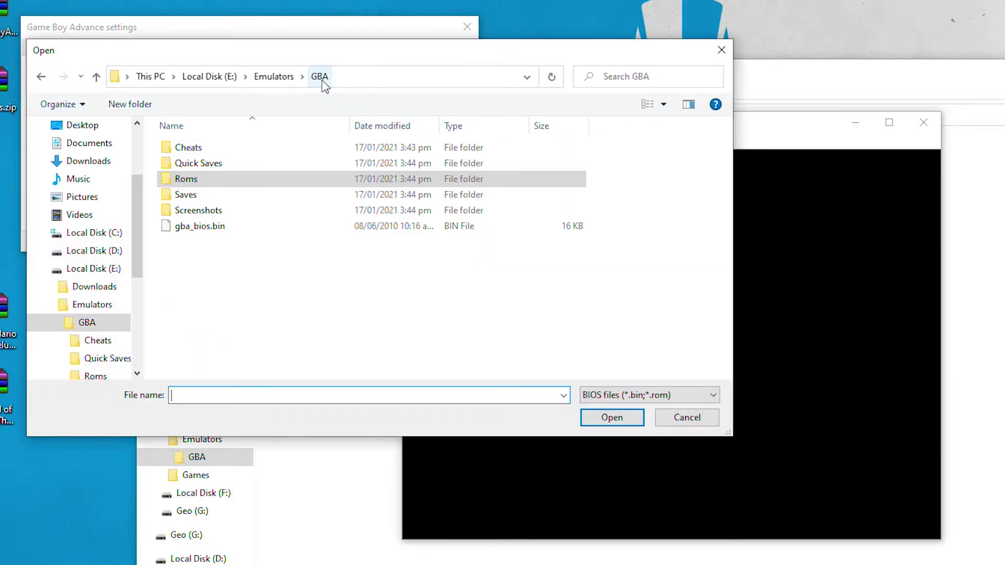
pyautogui.click(197, 226)
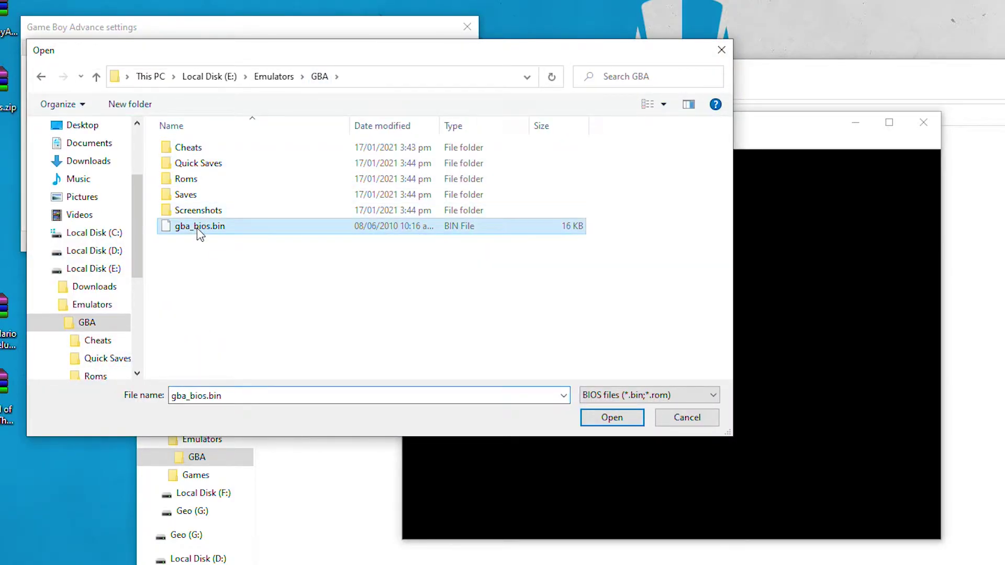
pyautogui.click(612, 418)
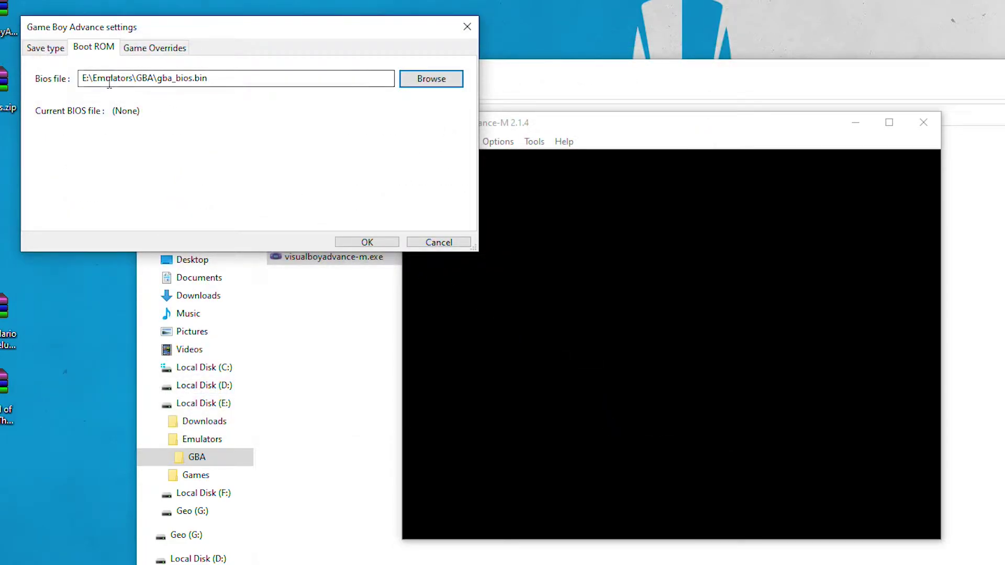
pyautogui.click(159, 48)
pyautogui.click(366, 242)
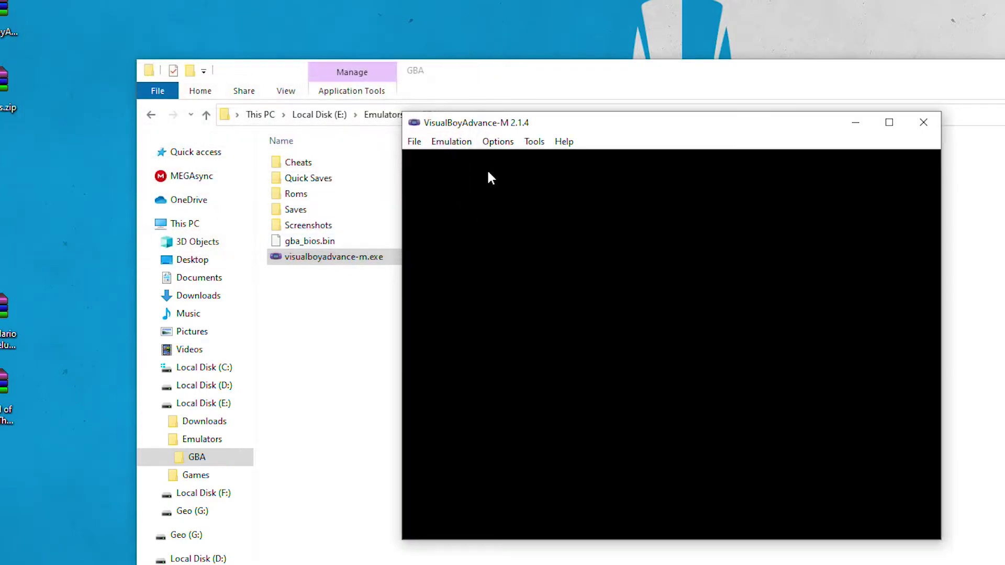
# Set the speedup frame skip to None in the SpeedUp / Turbo settings
pyautogui.click(501, 143)
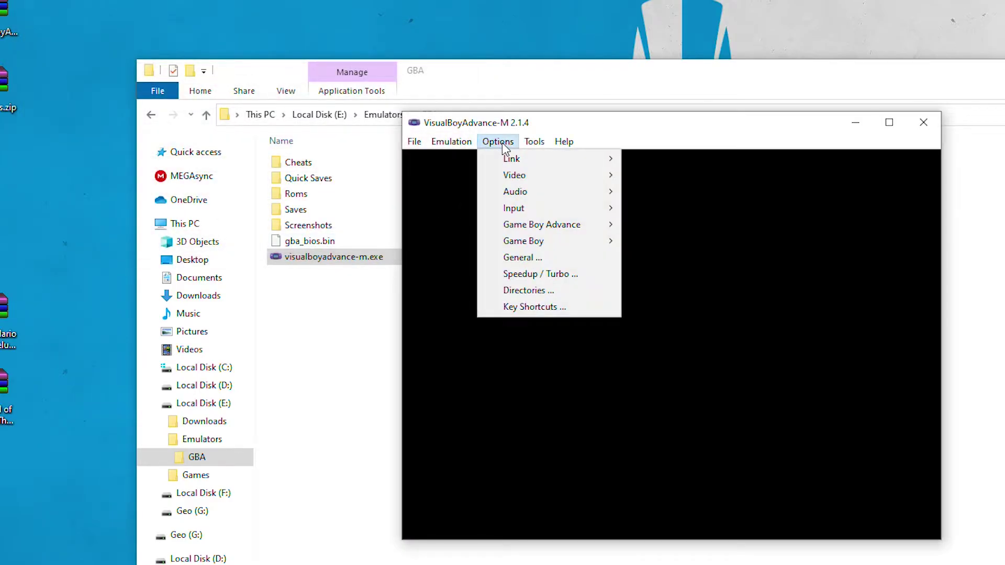
pyautogui.click(544, 274)
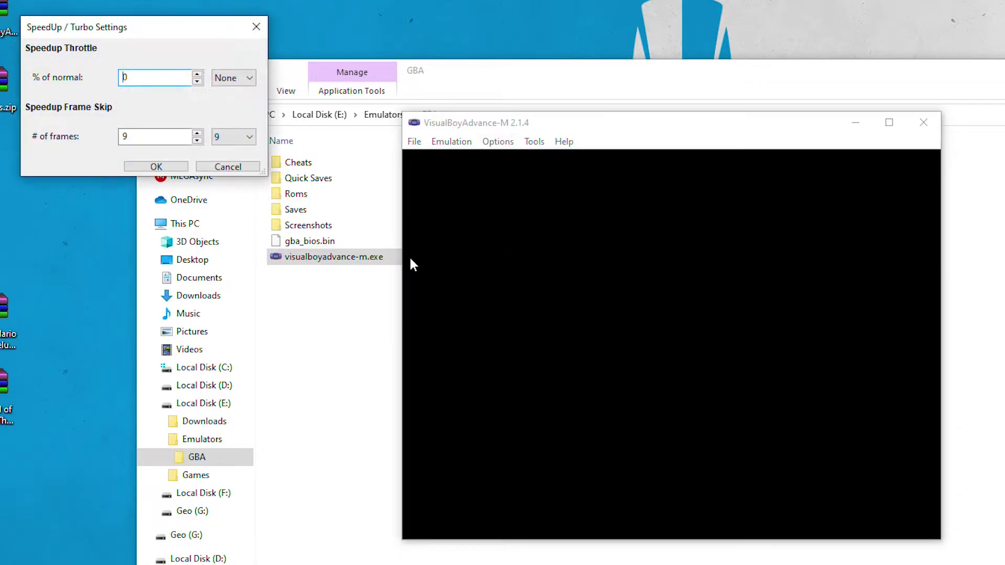
pyautogui.click(236, 140)
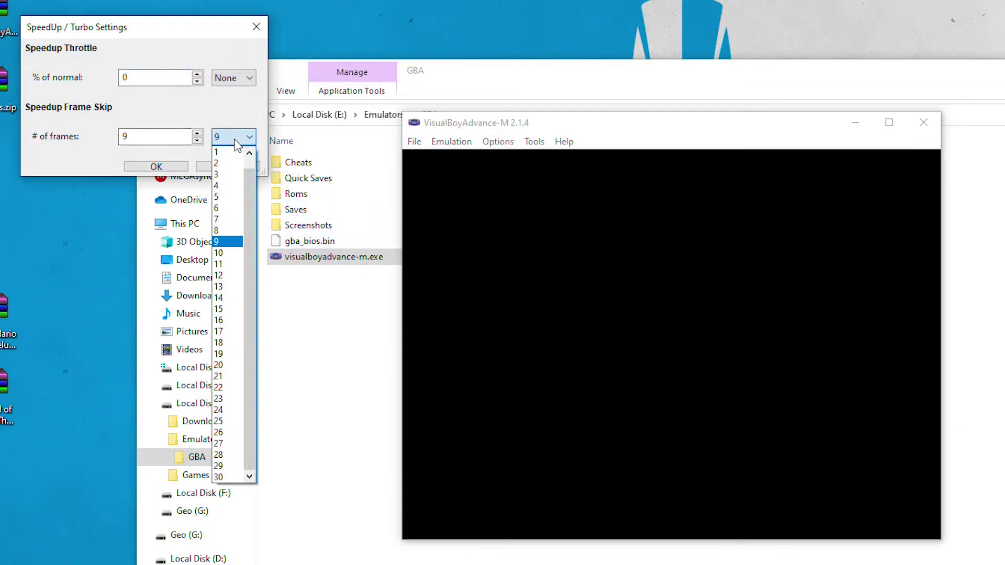
pyautogui.scroll(3, 251, 178)
pyautogui.click(225, 151)
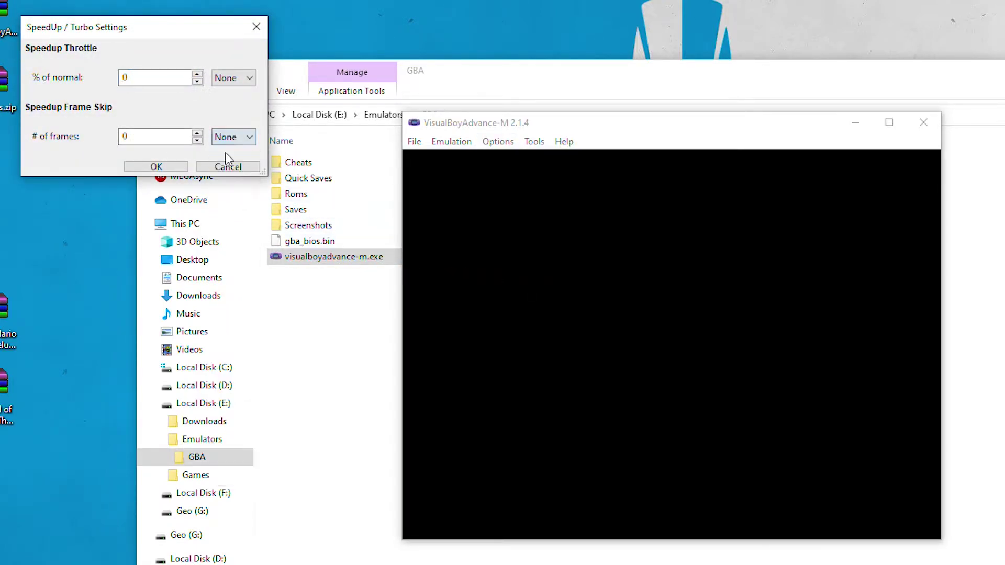
pyautogui.click(163, 167)
# Set the Game Boy Advance ROMs directory to E:\Emulators\GBA\Roms
pyautogui.click(498, 141)
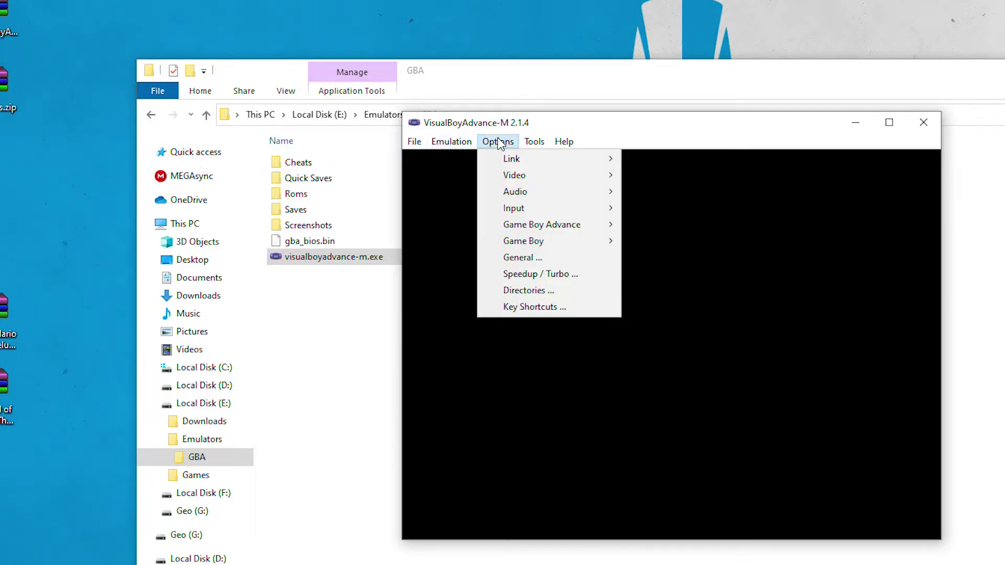
pyautogui.click(529, 290)
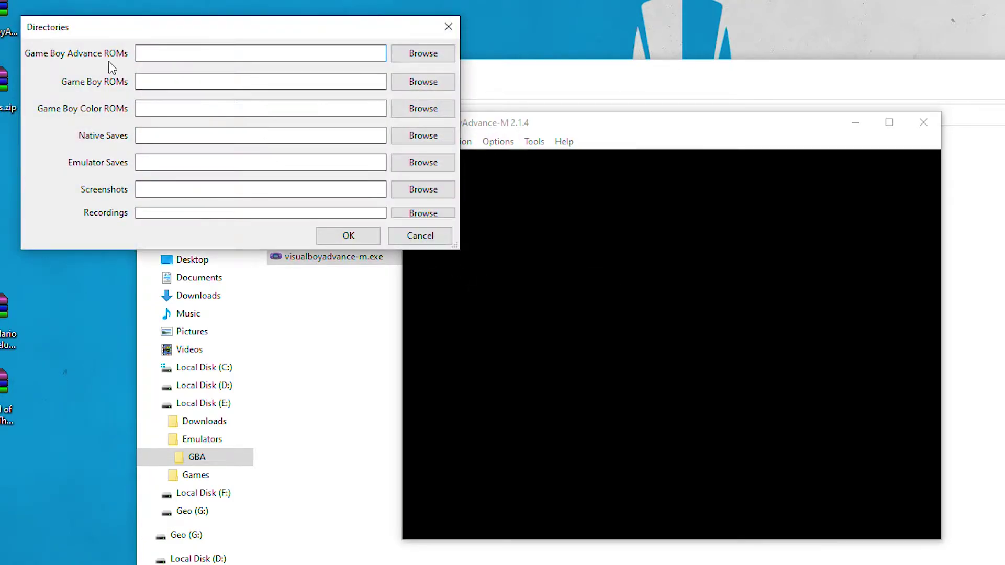
pyautogui.click(416, 59)
pyautogui.click(190, 180)
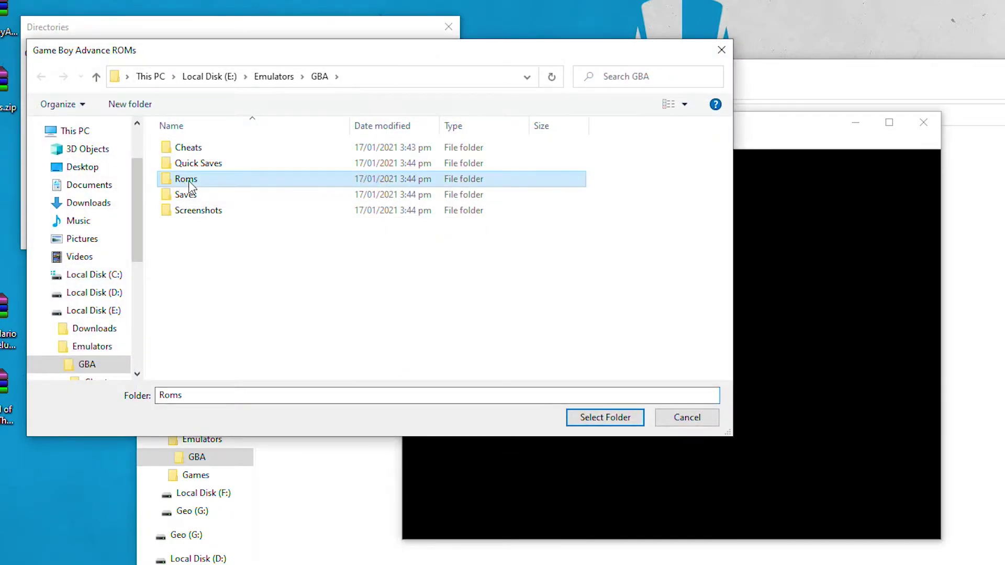
pyautogui.click(591, 410)
pyautogui.moveTo(239, 52); pyautogui.dragTo(128, 57)
pyautogui.click(209, 77)
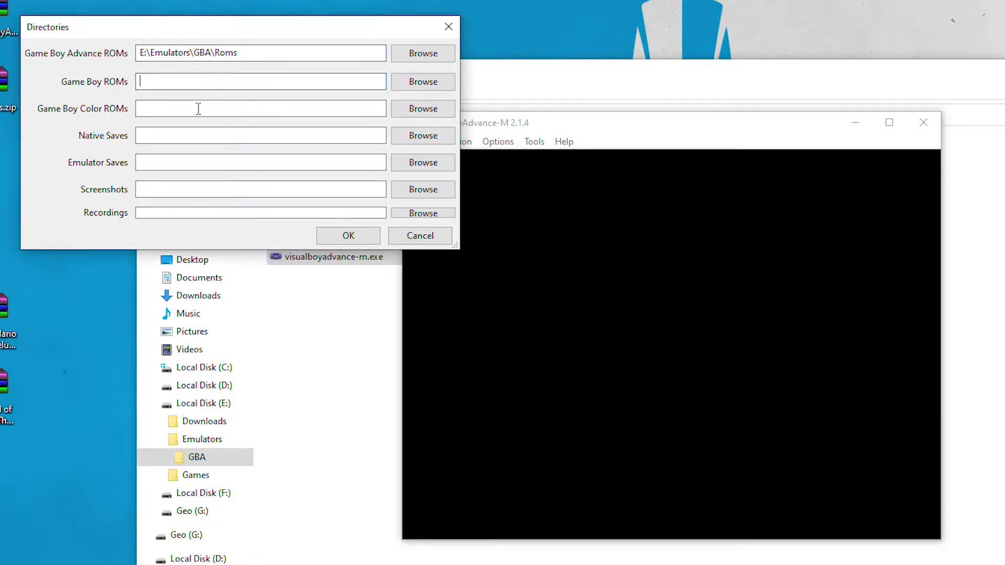
# Set both the Game Boy ROMs and Game Boy Color ROMs directories to E:\Emulators\GBA\Roms
pyautogui.click(431, 85)
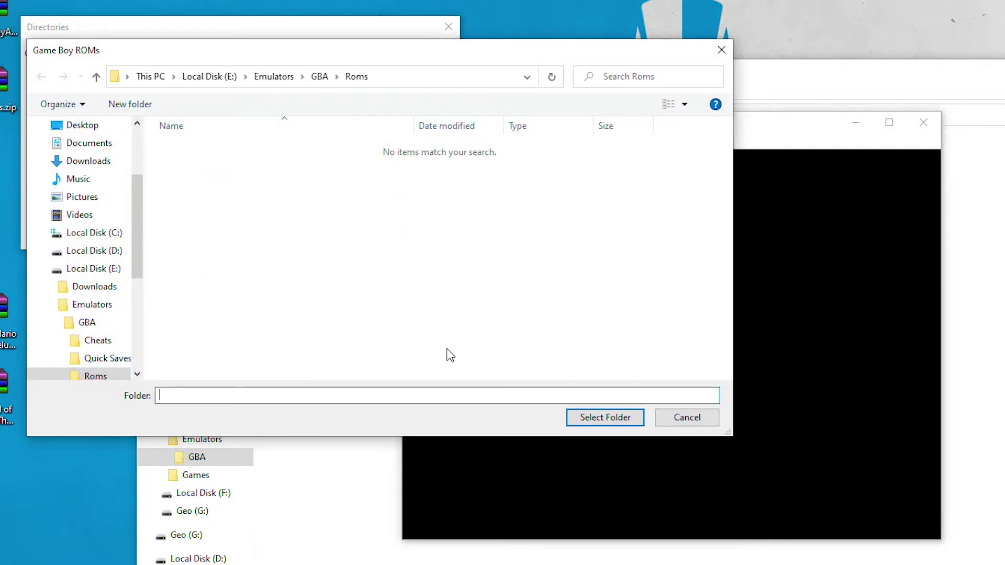
pyautogui.click(577, 417)
pyautogui.click(421, 107)
pyautogui.click(589, 416)
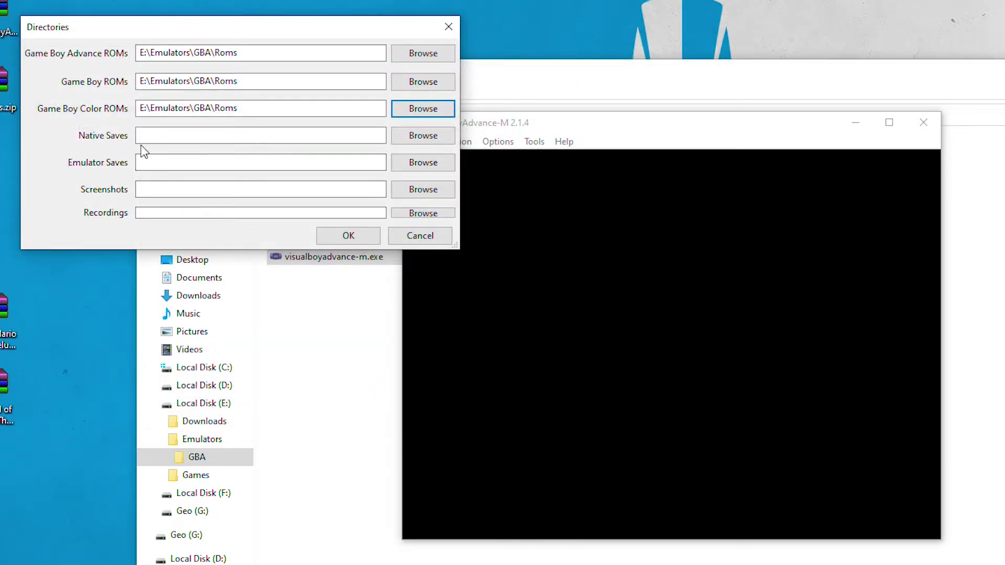
# Set the Native Saves directory to the E:\Emulators\GBA\Saves folder
pyautogui.click(421, 137)
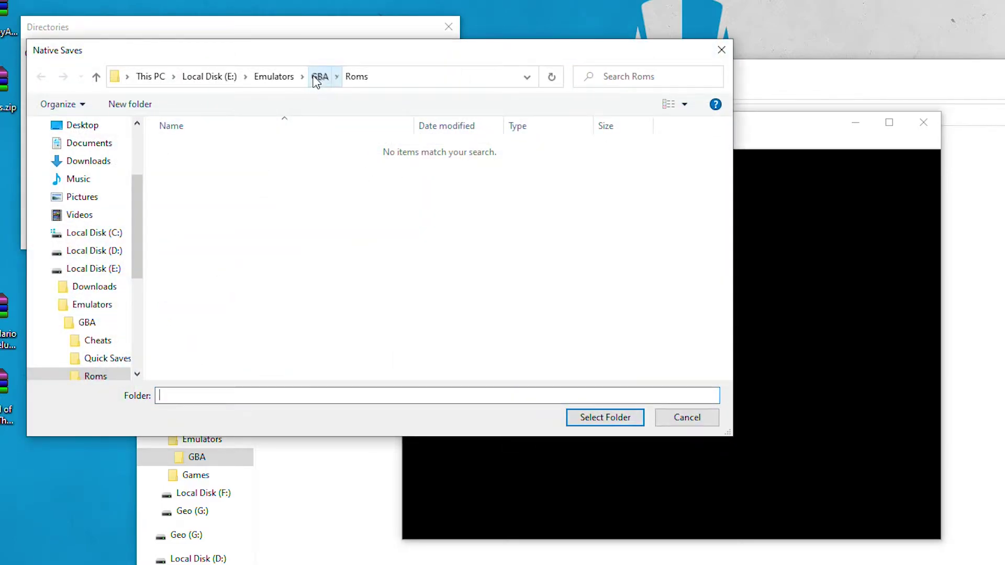
pyautogui.click(319, 77)
pyautogui.click(187, 198)
pyautogui.click(597, 417)
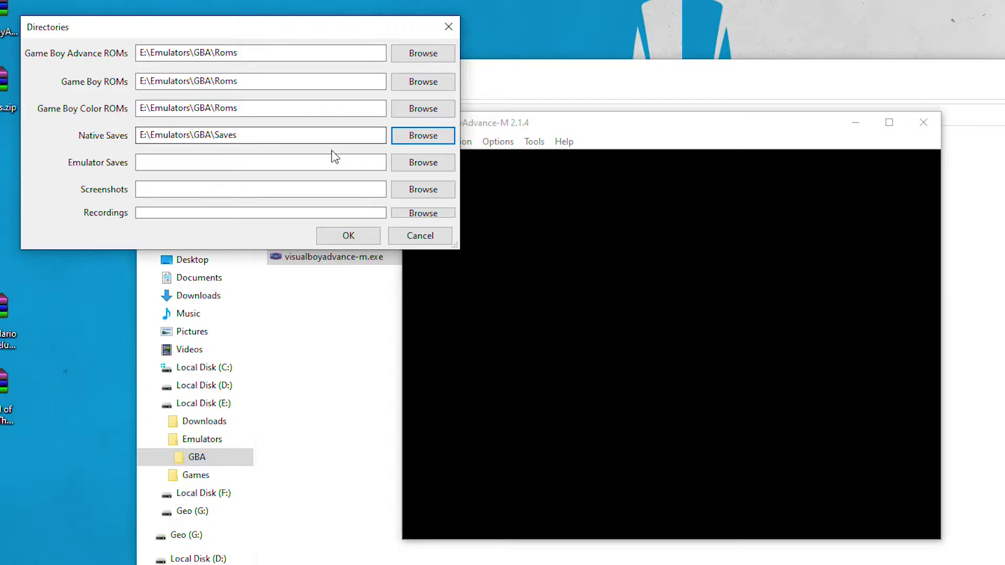
# Set the Emulator Saves directory to the E:\Emulators\GBA\Quick Saves folder
pyautogui.click(409, 164)
pyautogui.click(318, 77)
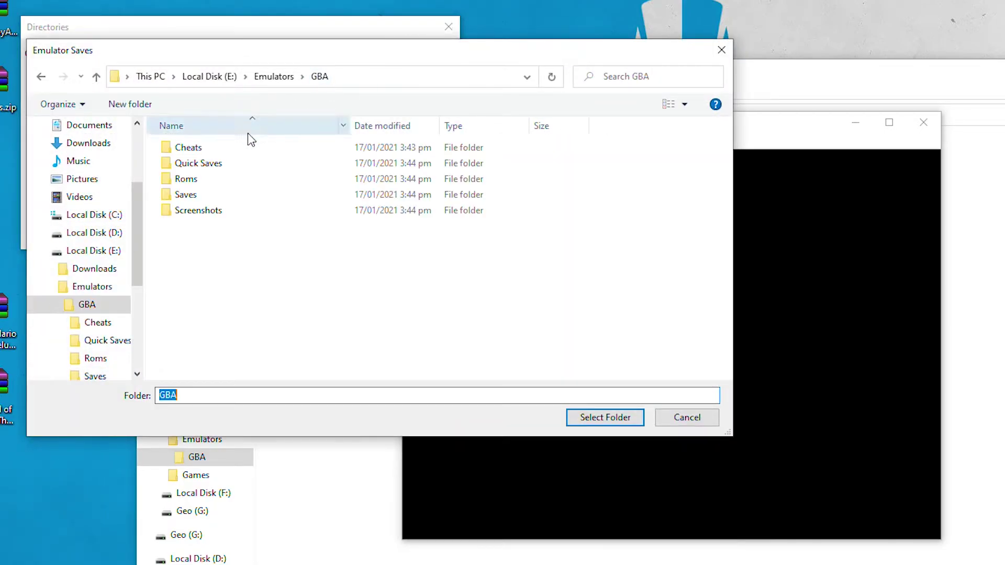
pyautogui.click(194, 165)
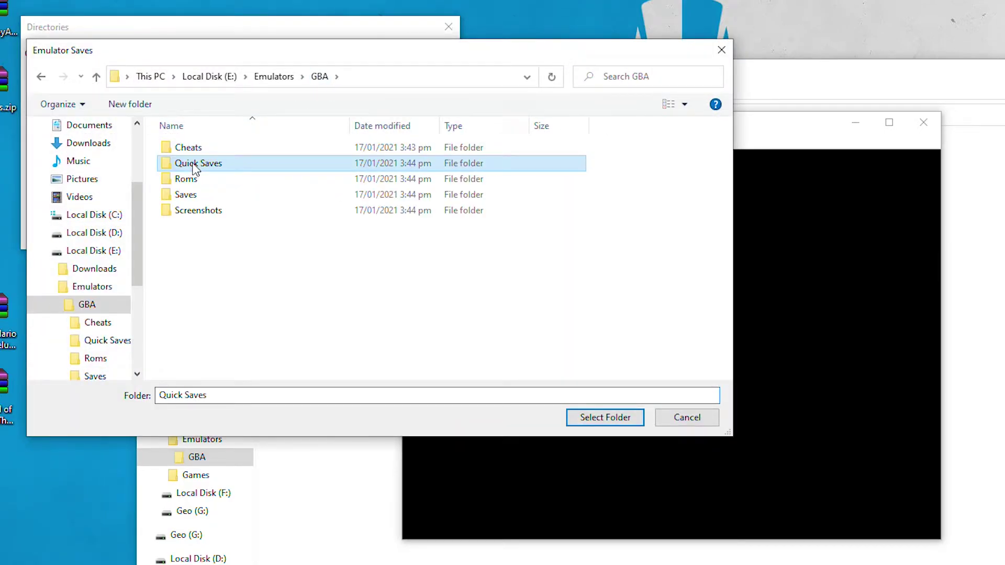
pyautogui.click(587, 418)
# Set the Screenshots directory to E:\Emulators\GBA\Screenshots and apply the directory settings
pyautogui.click(439, 191)
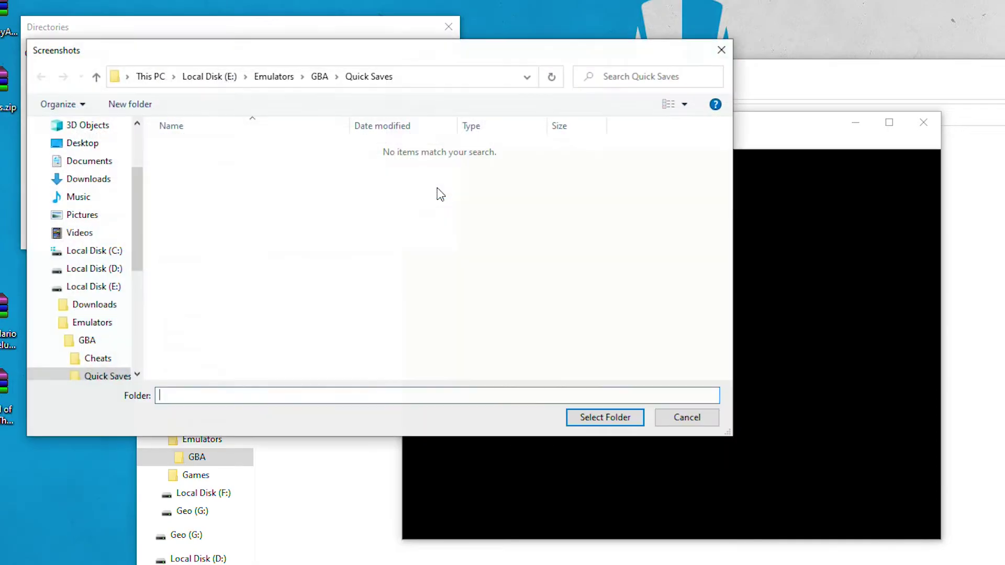
pyautogui.click(320, 77)
pyautogui.click(200, 212)
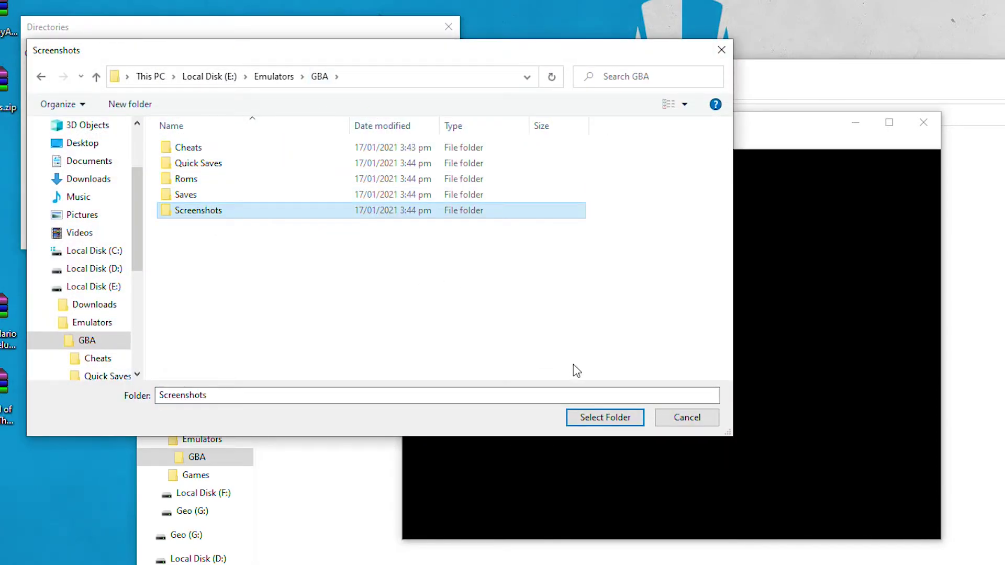
pyautogui.click(602, 419)
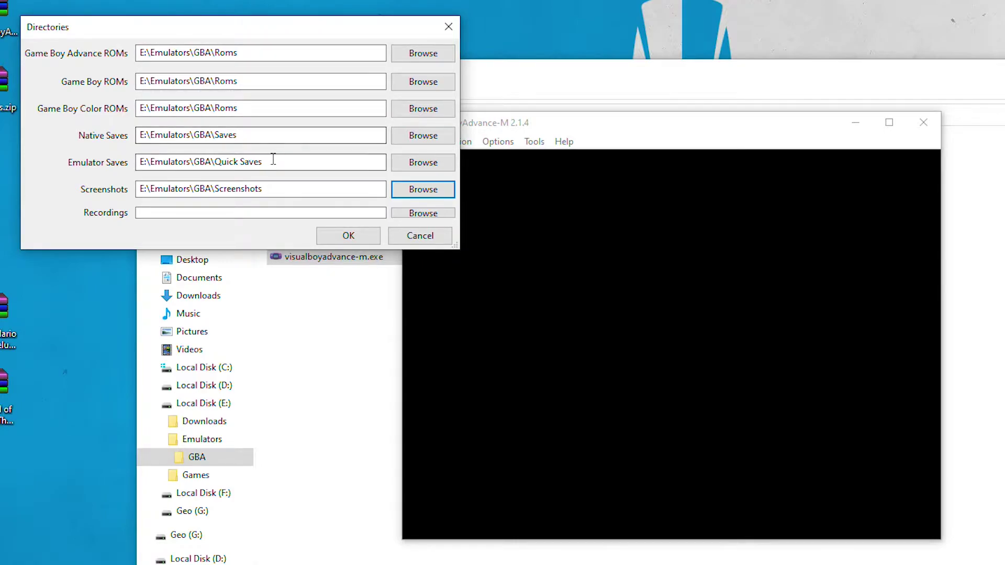
pyautogui.click(360, 236)
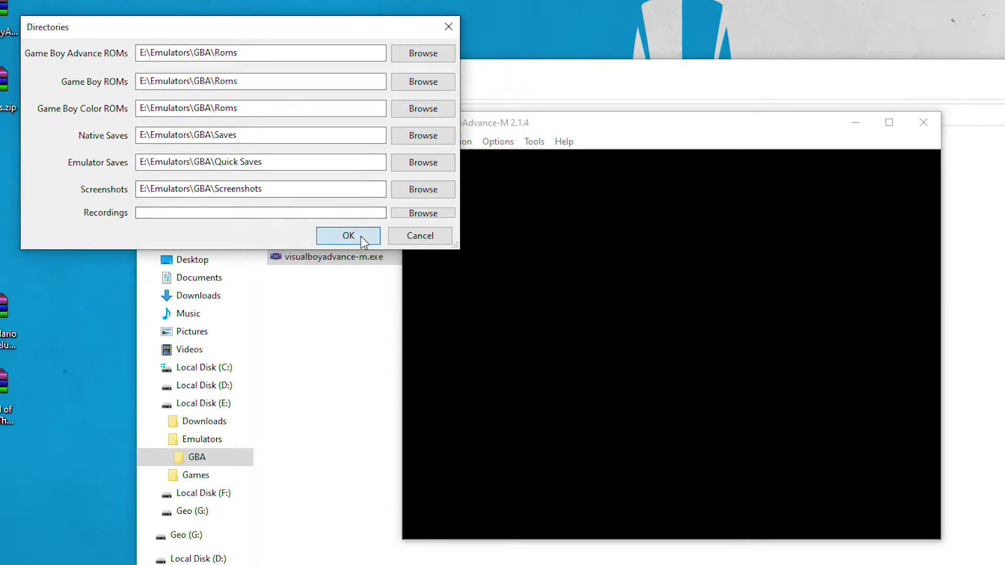
# Close the emulator and extract the Super Mario Bros. Deluxe and Legend of Zelda archives onto the desktop
pyautogui.click(923, 129)
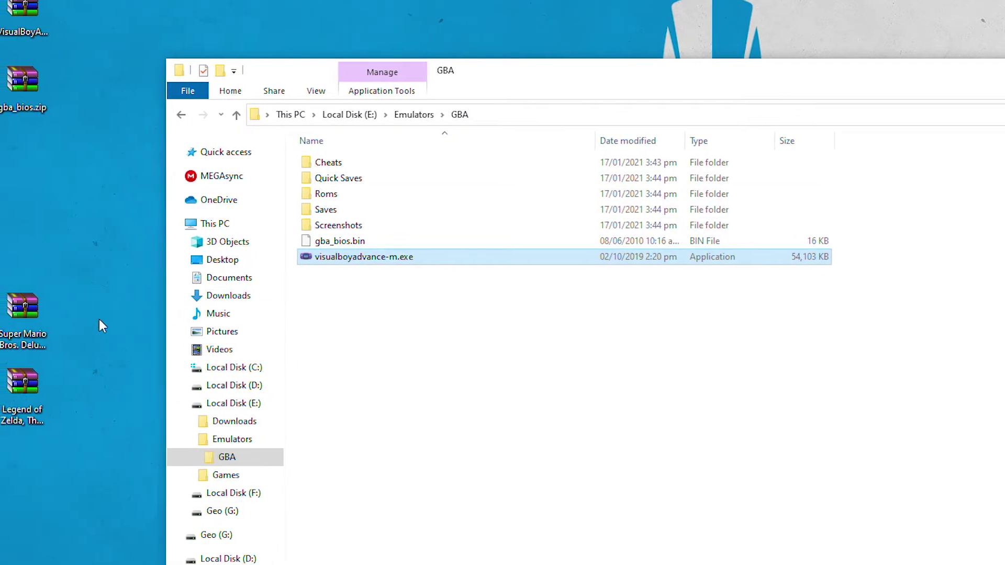
pyautogui.rightClick(31, 325)
pyautogui.click(59, 448)
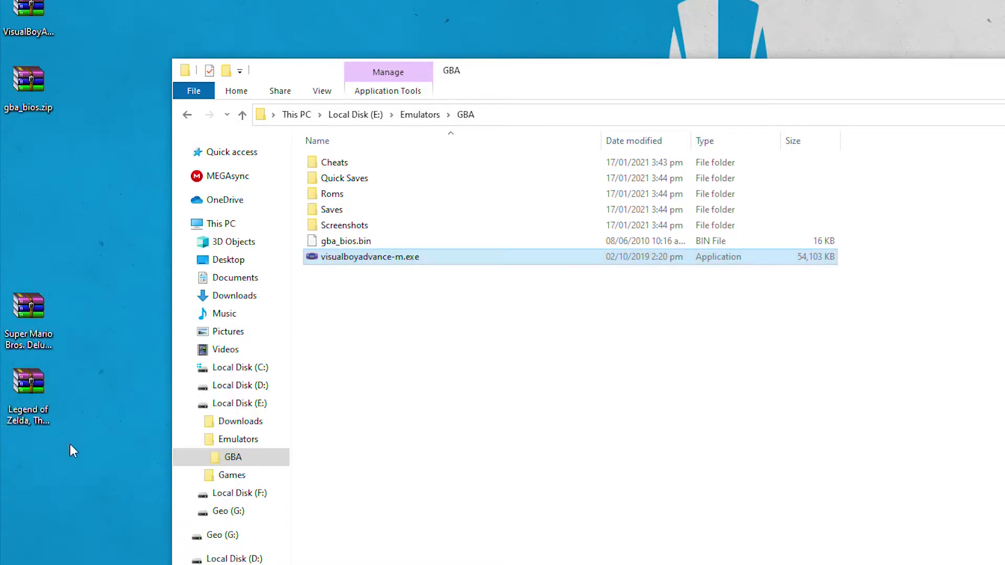
# Move the extracted Super Mario Bros. Deluxe and Legend of Zelda ROM files from the desktop into the GBA Roms folder
pyautogui.moveTo(112, 168); pyautogui.dragTo(335, 195)
pyautogui.doubleClick(335, 195)
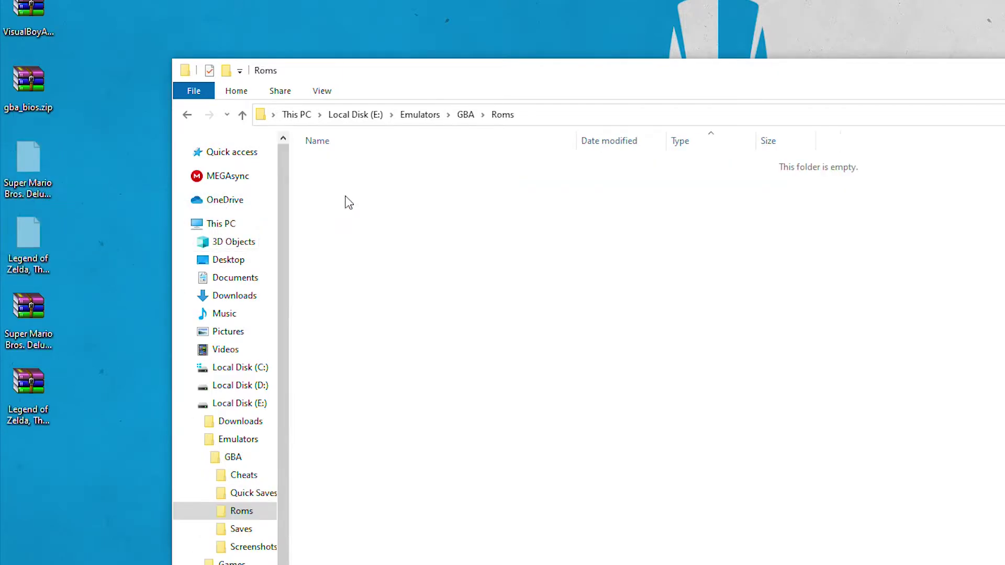
pyautogui.click(512, 227)
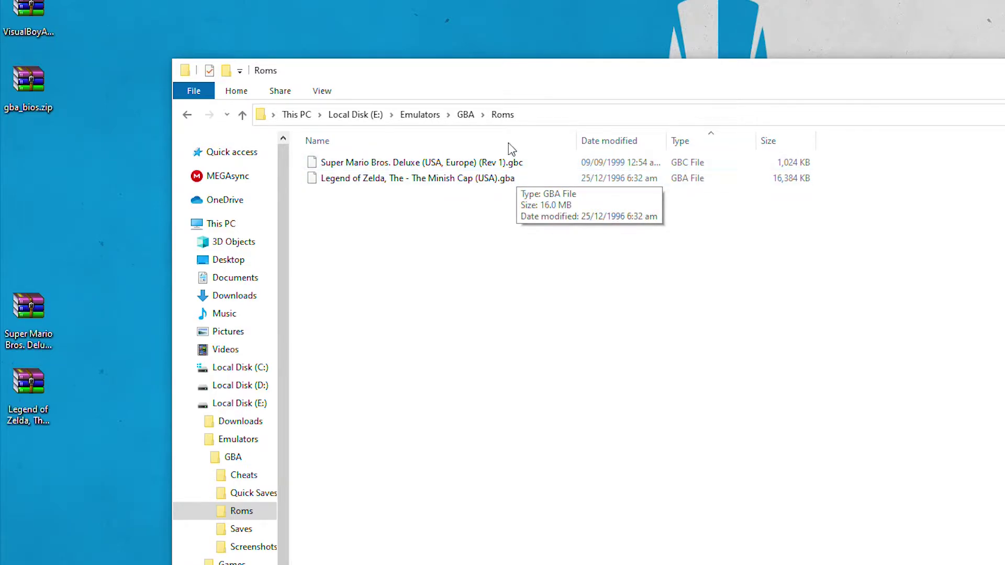
# Relaunch visualboyadvance-m.exe from the GBA folder, minimize the File Explorer window and reposition the emulator window
pyautogui.click(465, 114)
pyautogui.doubleClick(363, 258)
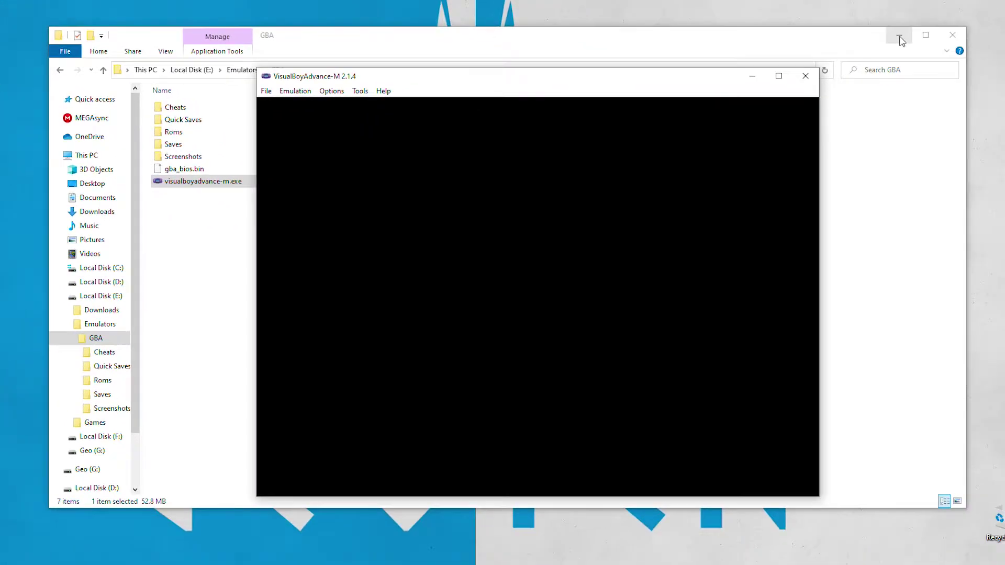
pyautogui.click(896, 35)
pyautogui.moveTo(535, 82); pyautogui.dragTo(464, 62)
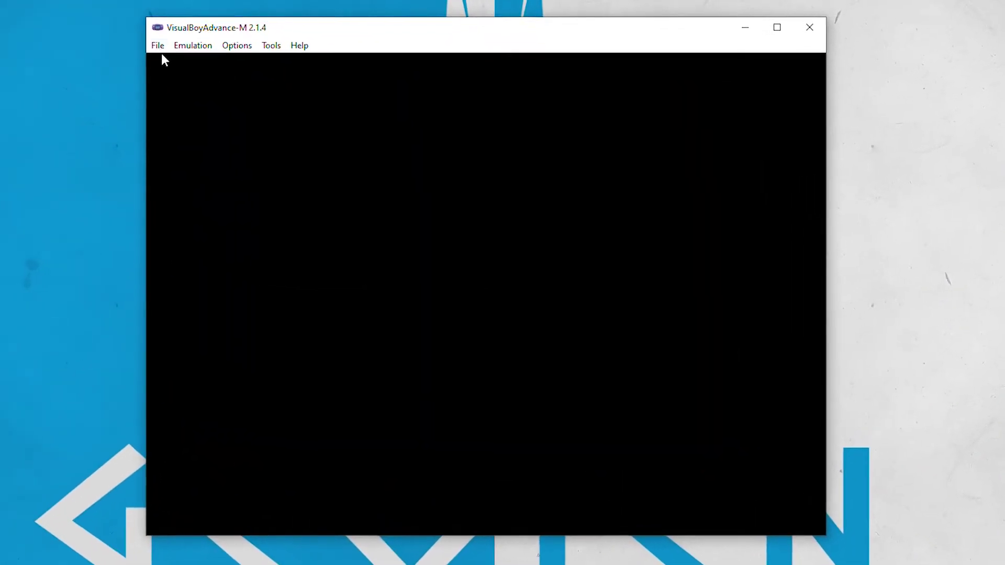
# Examine which ROM files are offered for opening as Game Boy Color and as Game Boy Advance games, without loading one
pyautogui.click(156, 45)
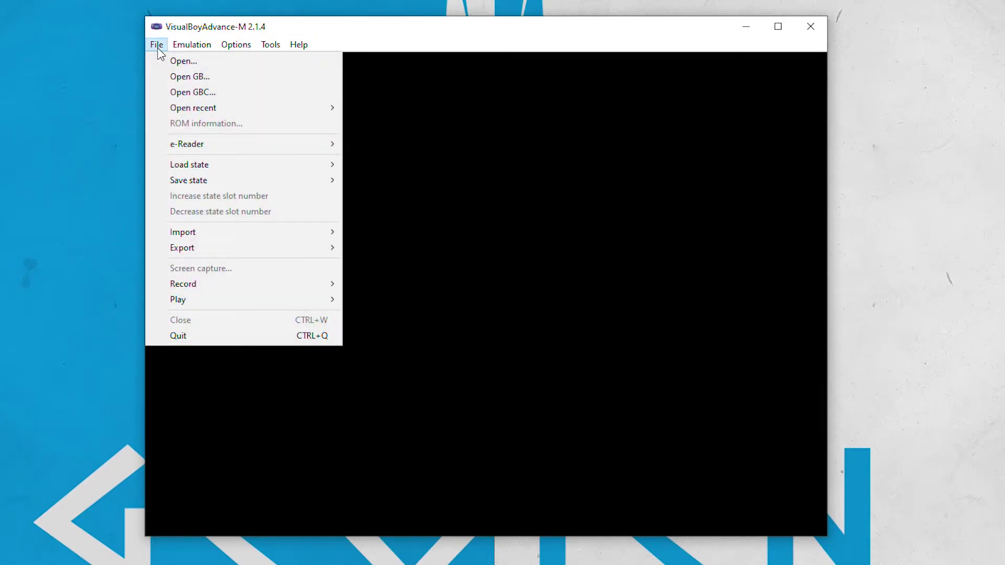
pyautogui.click(214, 94)
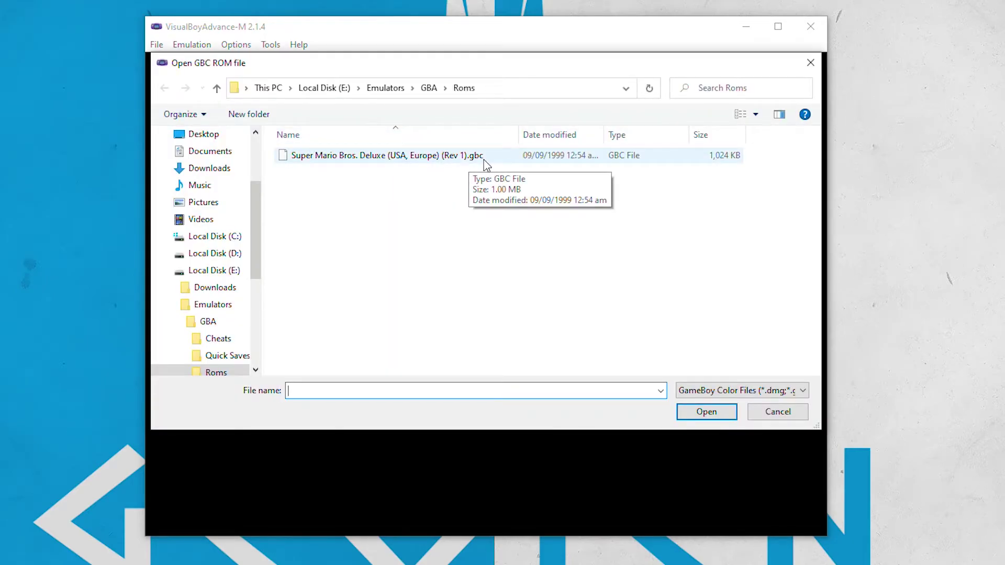
pyautogui.click(810, 62)
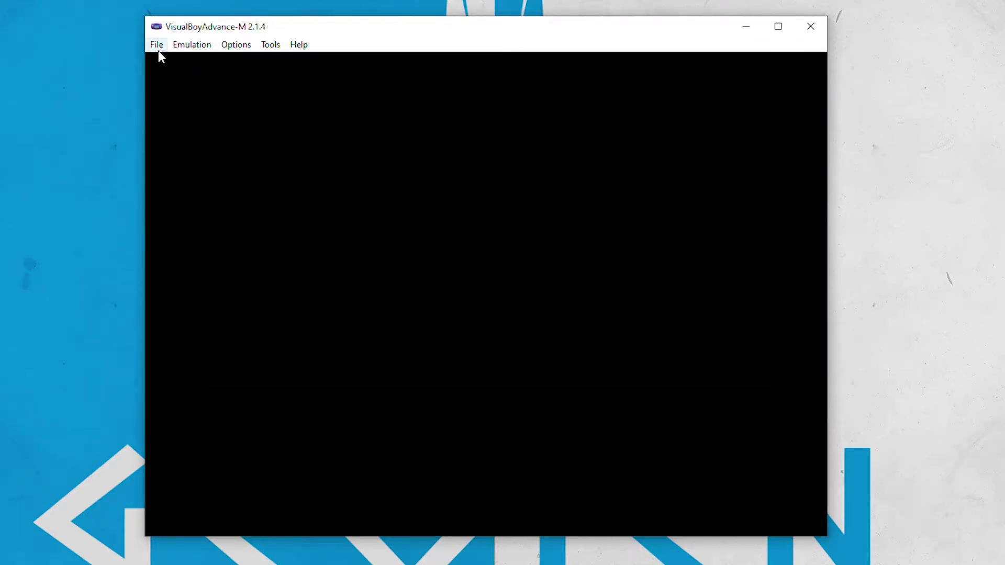
pyautogui.click(156, 45)
pyautogui.click(177, 61)
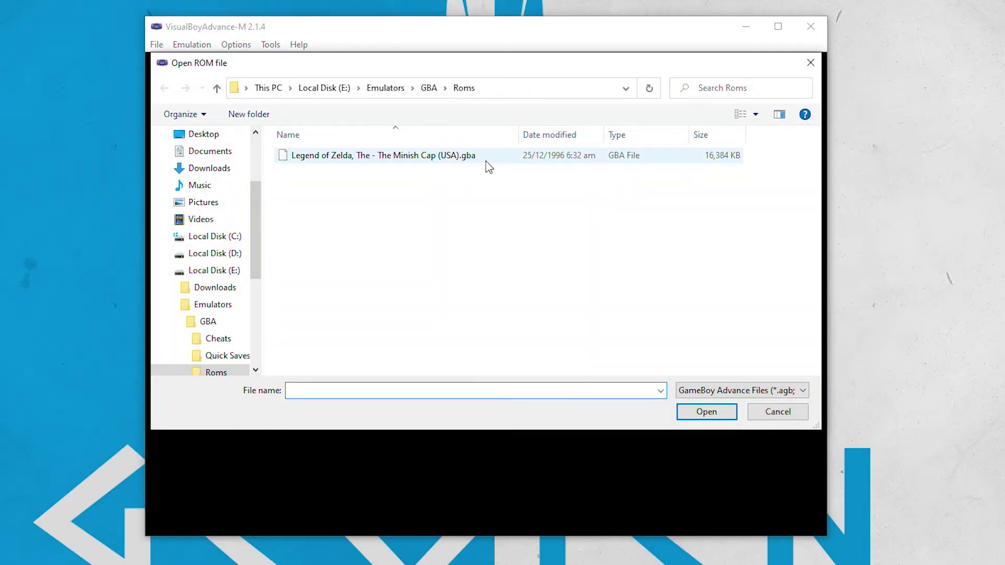
pyautogui.click(810, 62)
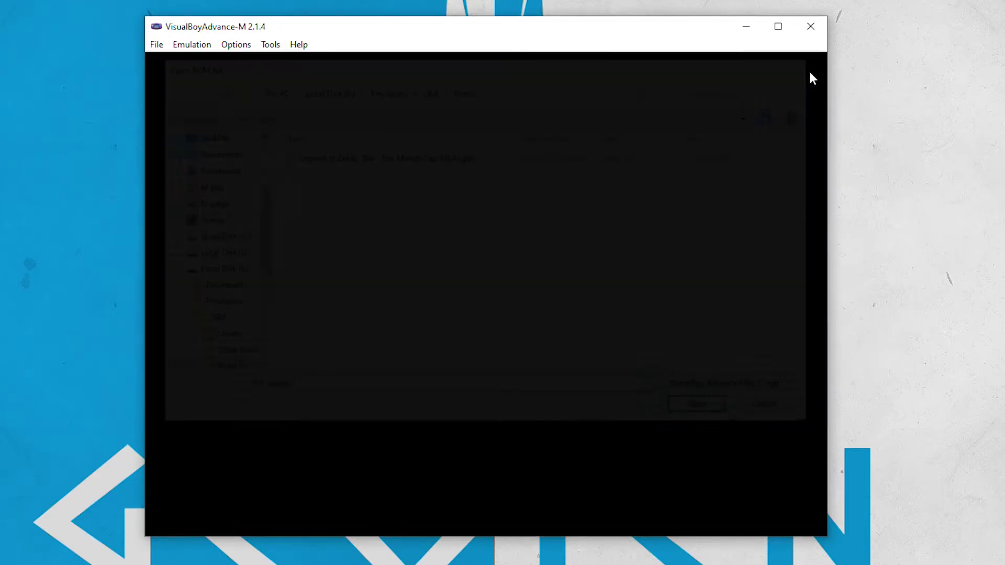
# Review Player 1's standard and special joypad bindings and accept the input configuration
pyautogui.click(271, 44)
pyautogui.moveTo(252, 48)
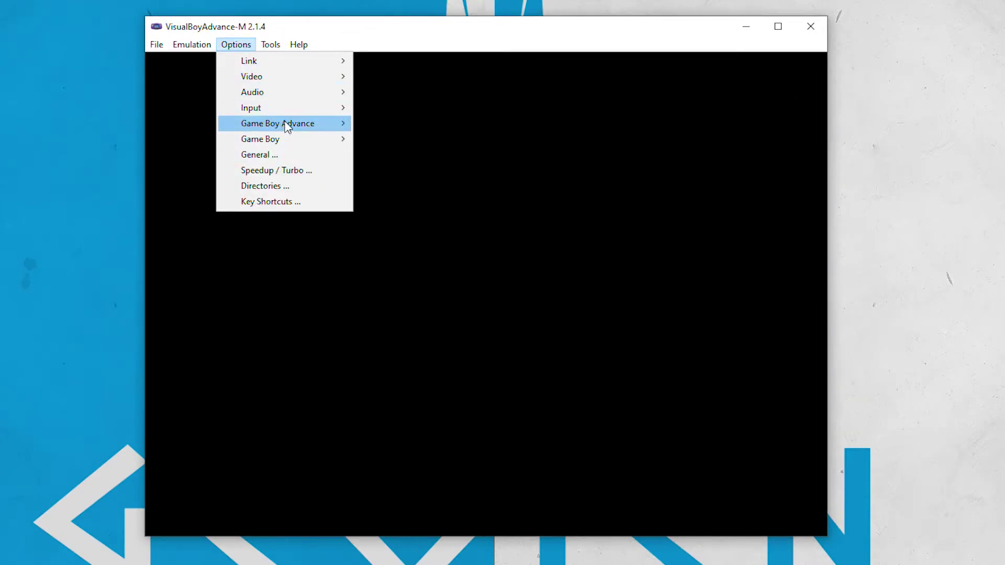
pyautogui.moveTo(343, 110)
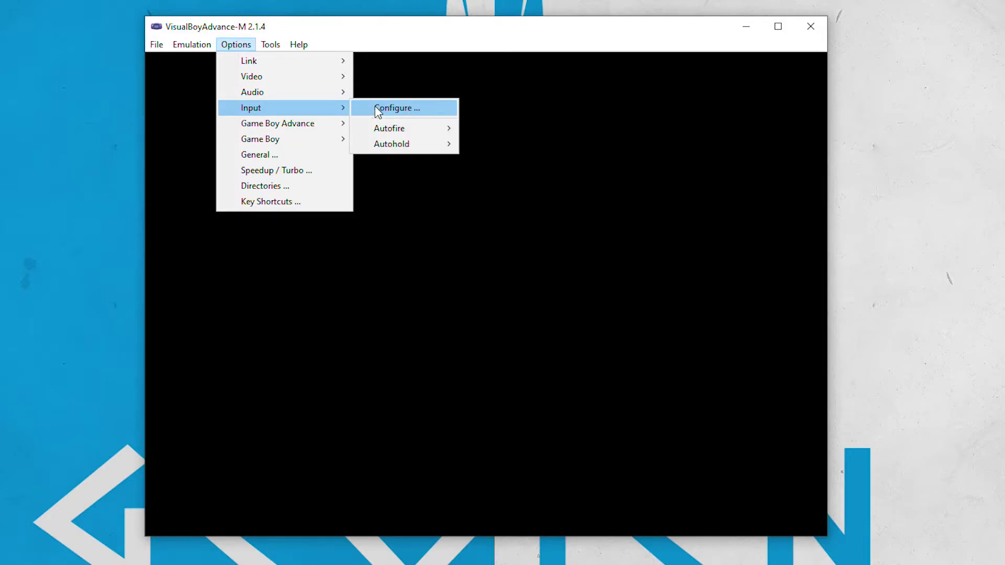
pyautogui.click(379, 110)
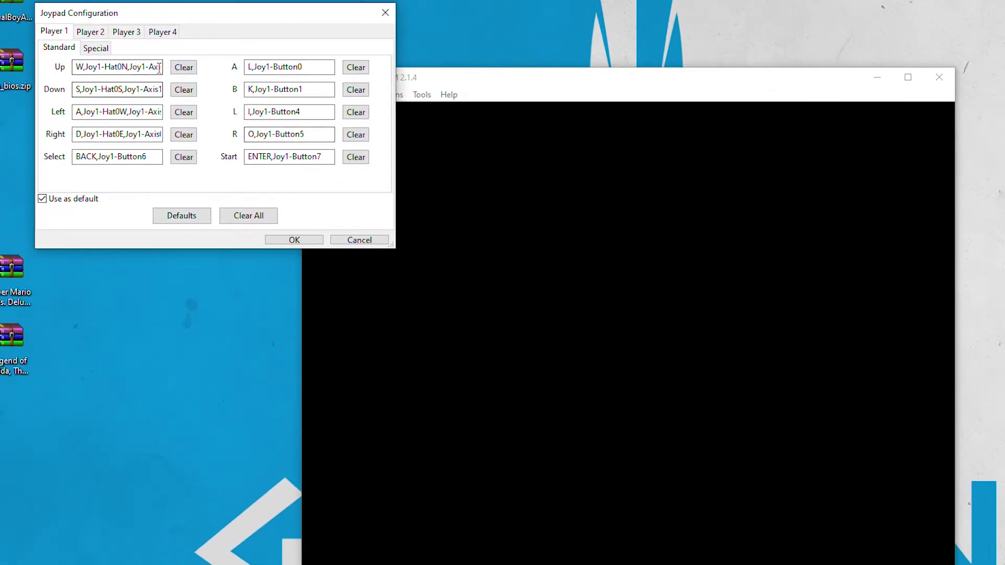
pyautogui.click(96, 51)
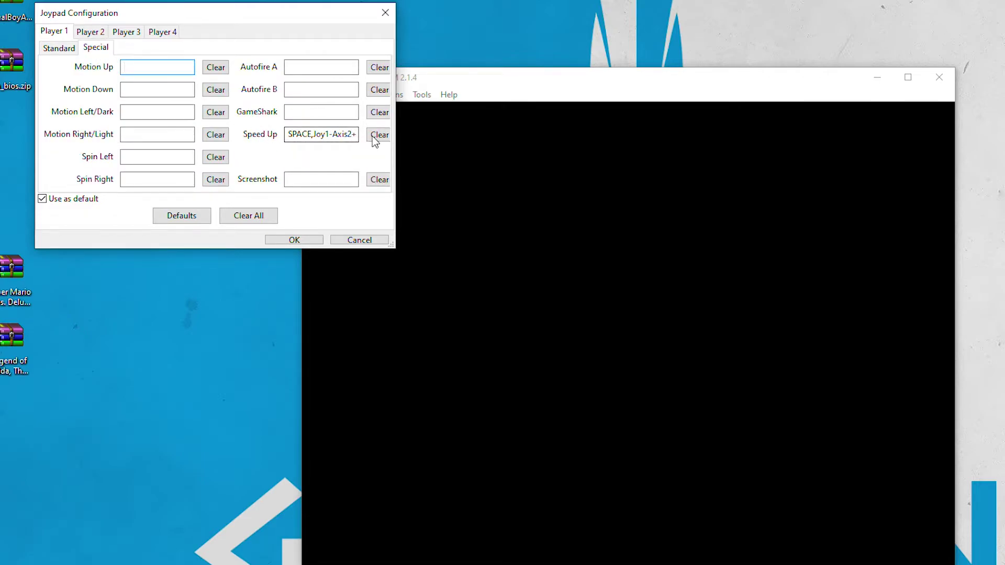
pyautogui.click(59, 48)
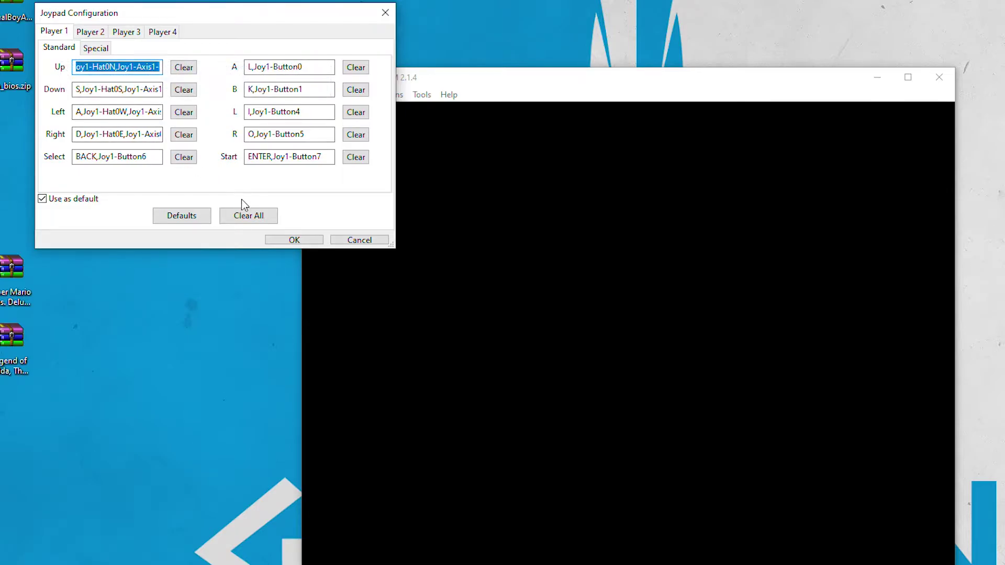
pyautogui.click(303, 241)
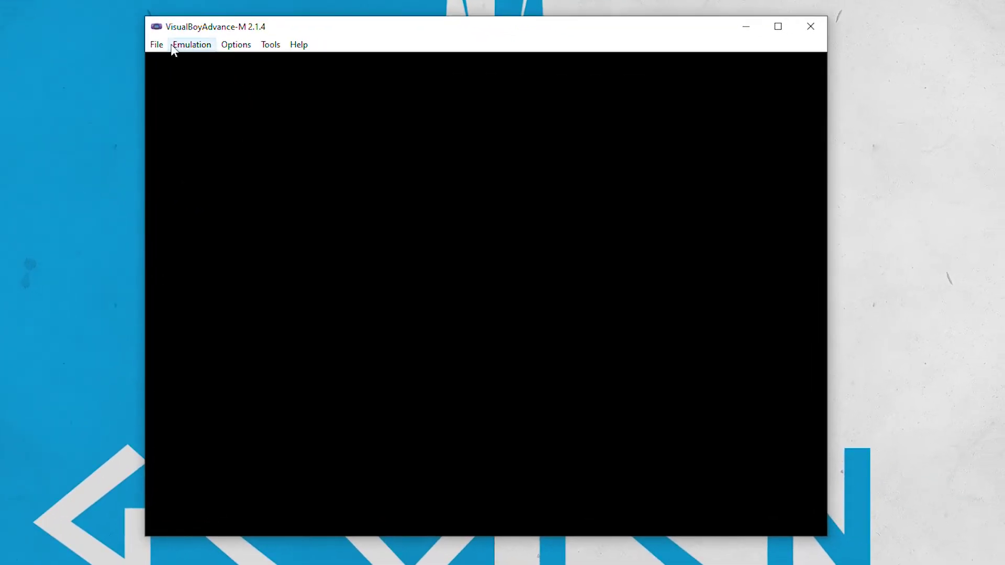
# Load the Game Boy Color ROM Super Mario Bros. Deluxe (USA, Europe) (Rev 1).gbc and start the game from its title screen
pyautogui.click(155, 45)
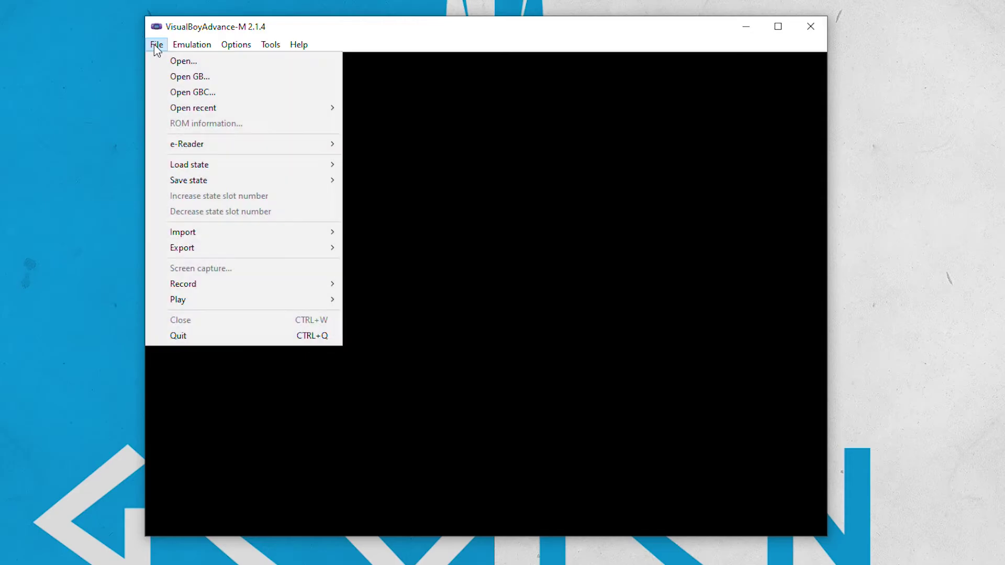
pyautogui.click(192, 92)
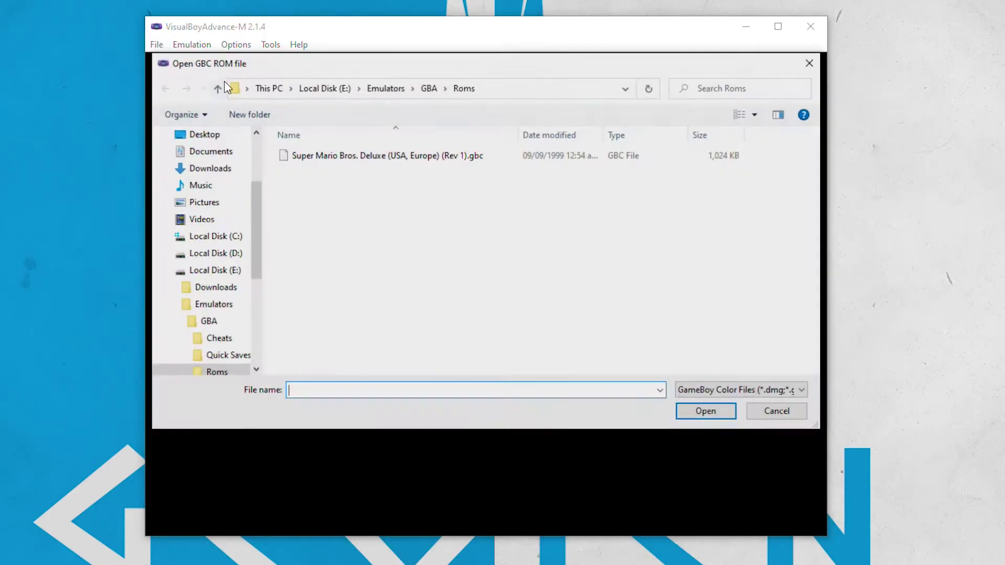
pyautogui.doubleClick(450, 159)
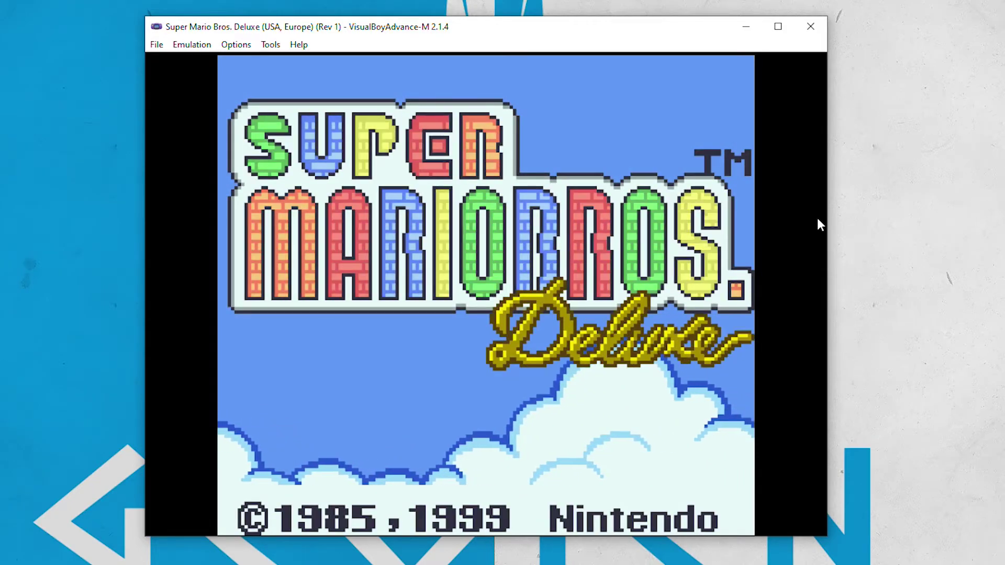
pyautogui.press('Return')
pyautogui.press('Return')
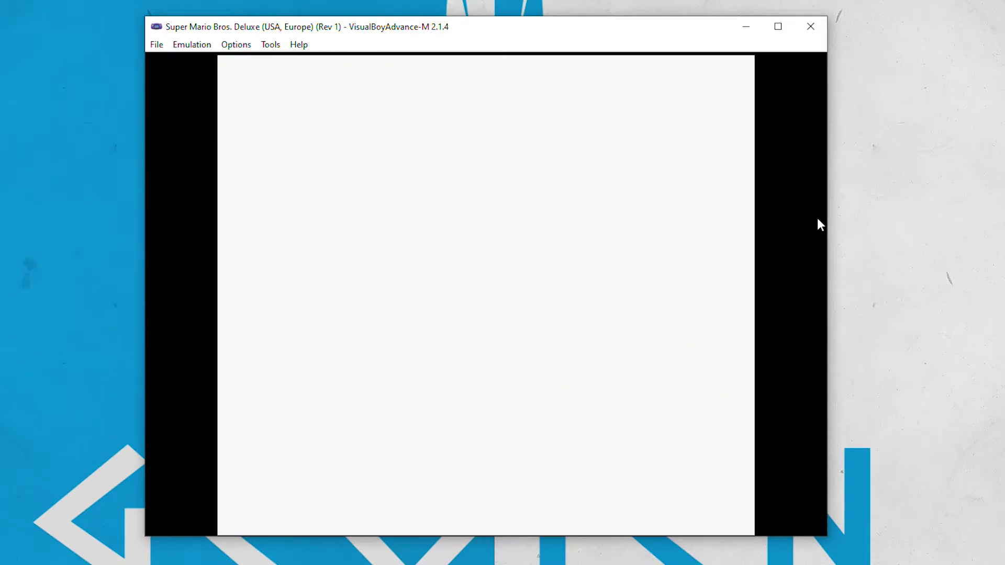
# Choose a new save file in Super Mario Bros. Deluxe, start the level and stomp the first Goomba
pyautogui.press('Return')
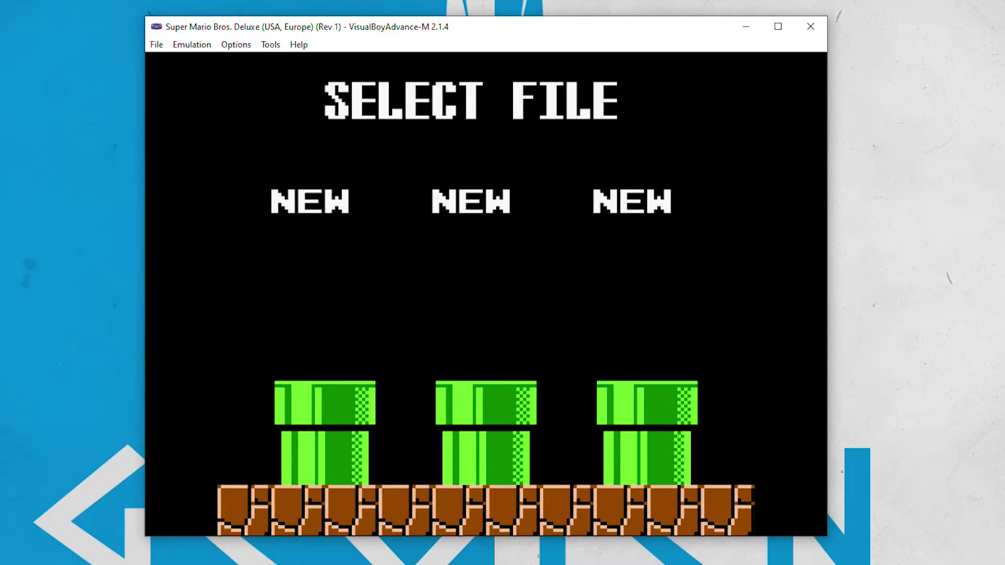
pyautogui.press('Return')
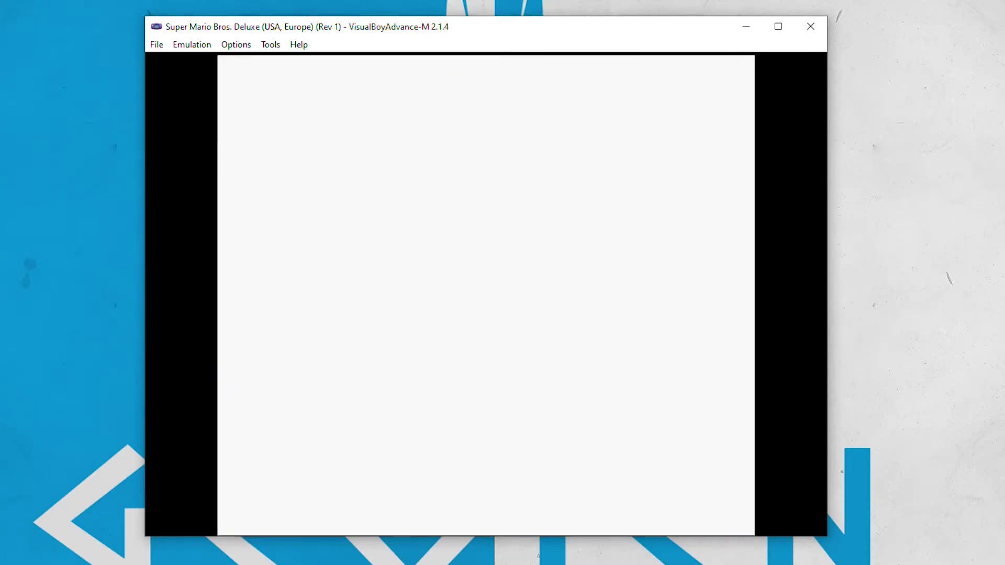
pyautogui.press('Right')
pyautogui.press('z')
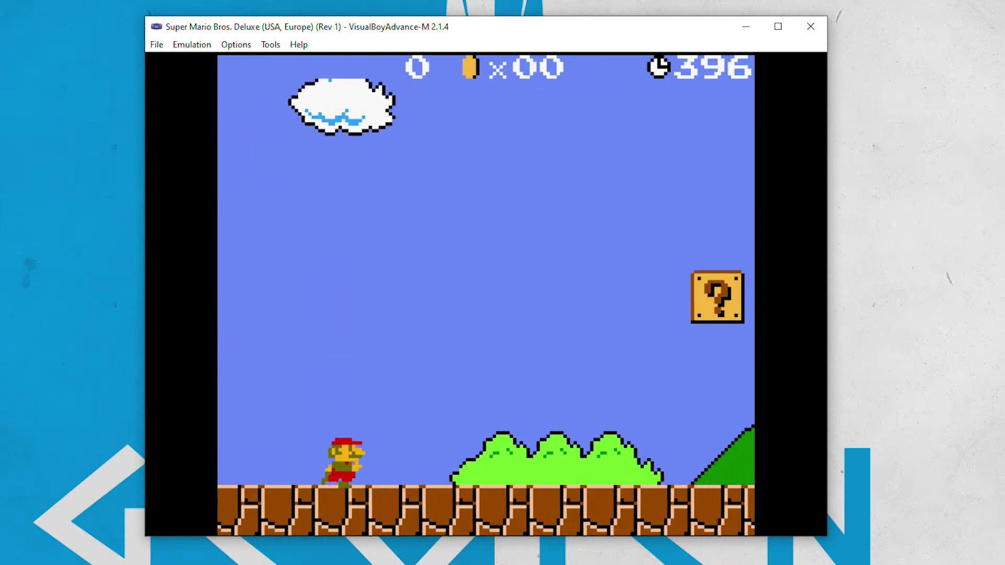
pyautogui.press('z')
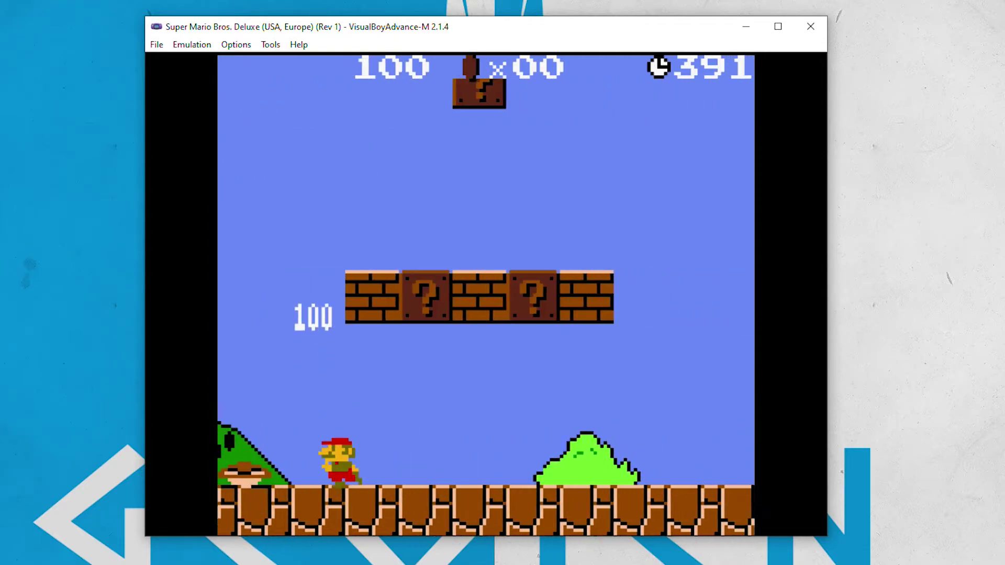
# Hit the question blocks in the brick row, collect the mushroom, and hit the upper question block from on top of the bricks
pyautogui.press('z')
pyautogui.press('z')
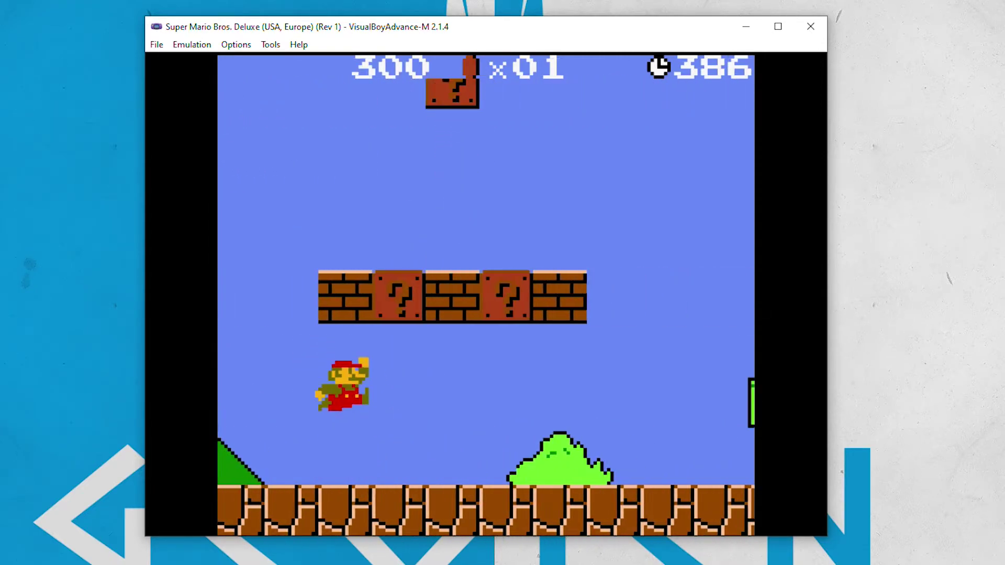
pyautogui.press('z')
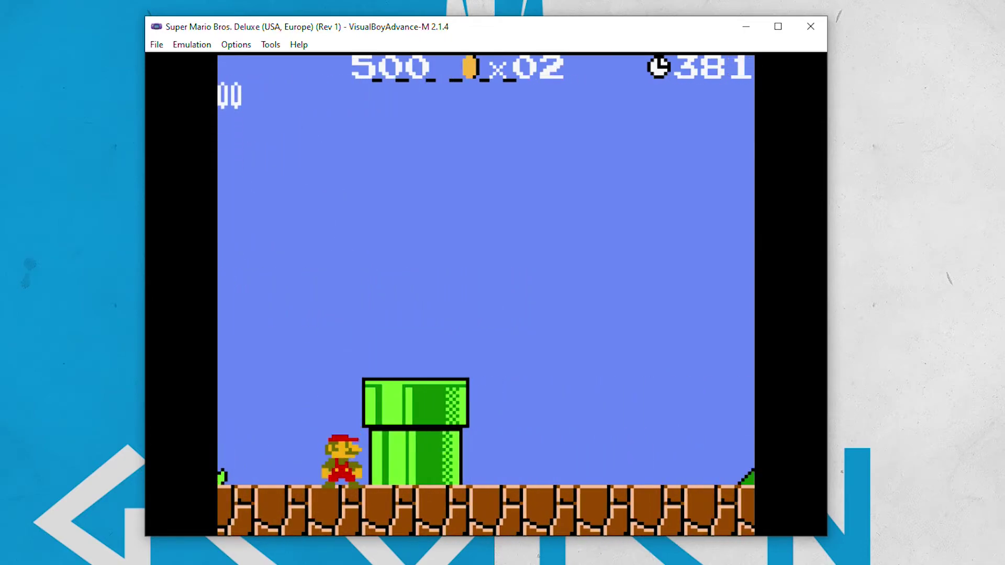
pyautogui.press('z')
pyautogui.press('z')
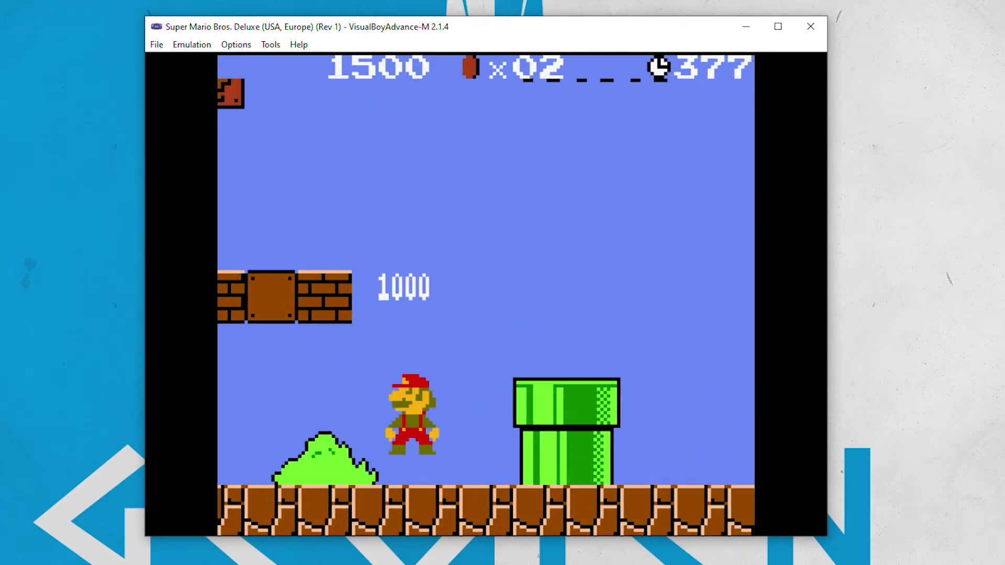
pyautogui.press('z')
pyautogui.press('z')
pyautogui.press('z')
pyautogui.press('Right')
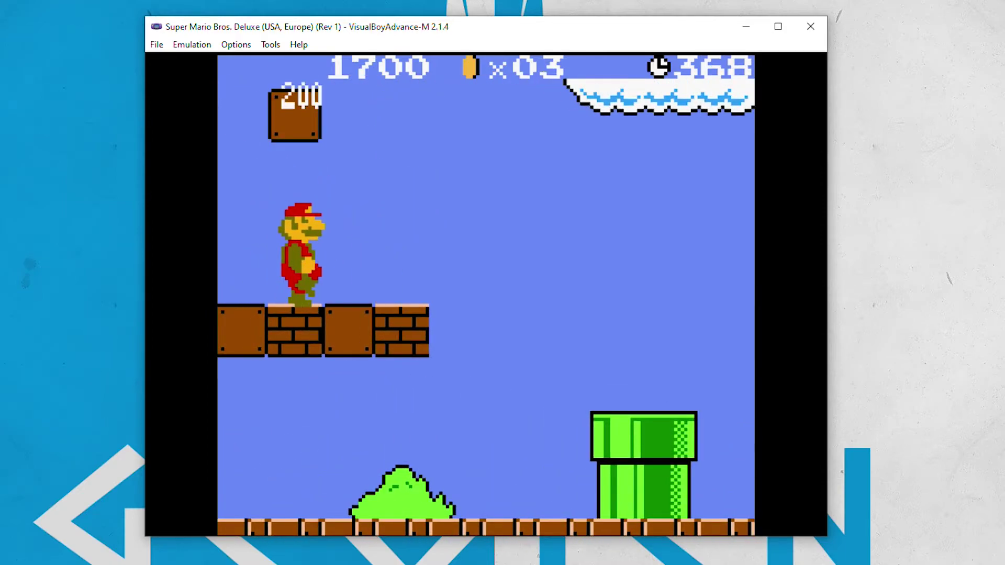
# Run Mario past the pipes, stomp the Goomba on the way, and go down the pipe into the underground bonus room
pyautogui.press('x')
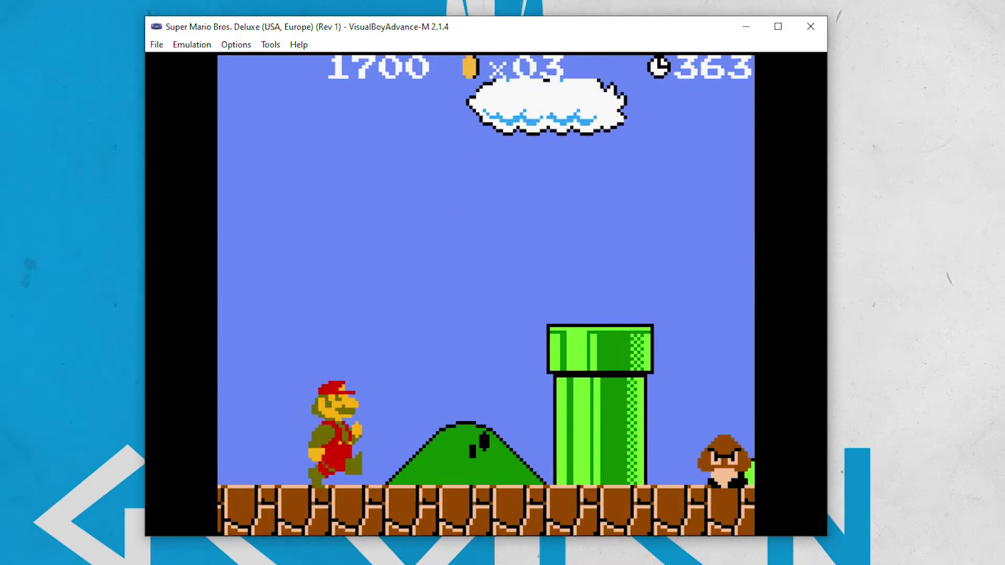
pyautogui.press('x')
pyautogui.press('x')
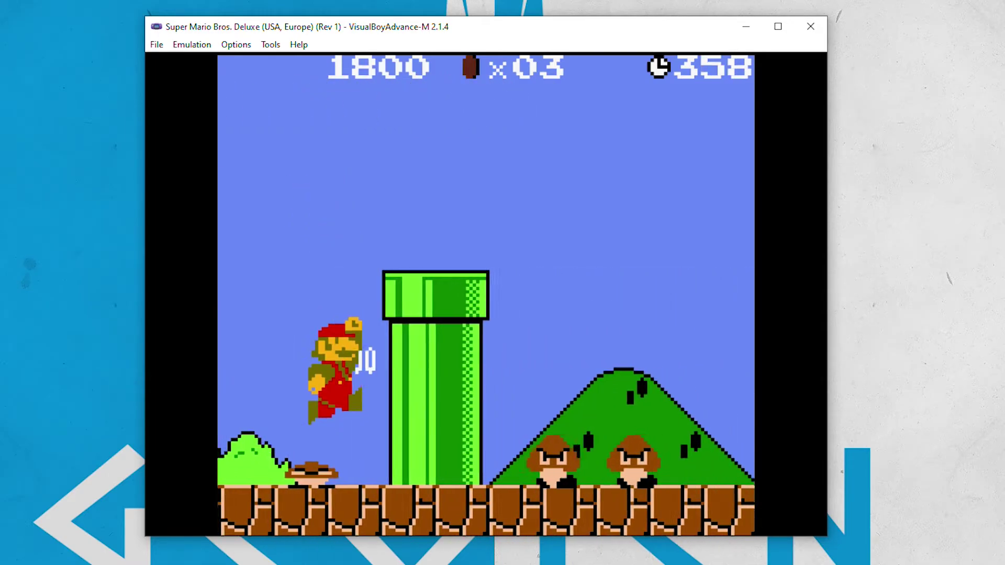
pyautogui.press('x')
pyautogui.press('Down')
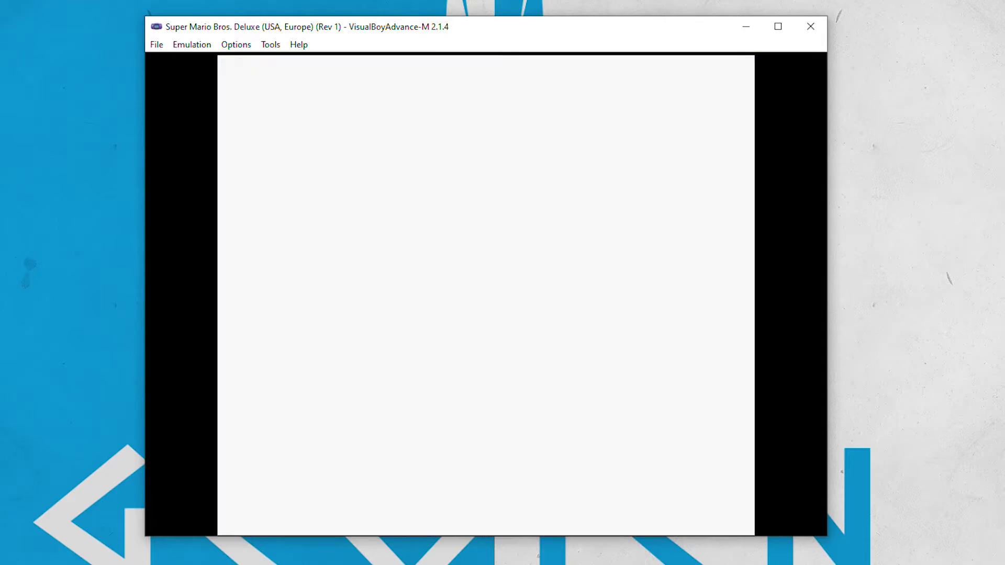
# Collect all the coins above the brick platform in the underground bonus room
pyautogui.press('Right')
pyautogui.press('x')
pyautogui.press('x')
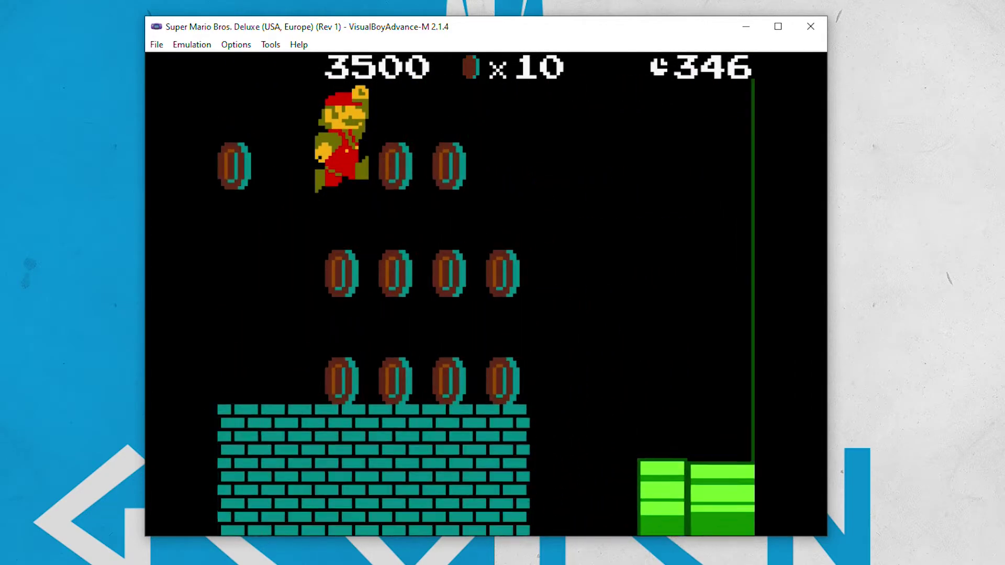
pyautogui.press('x')
pyautogui.press('x')
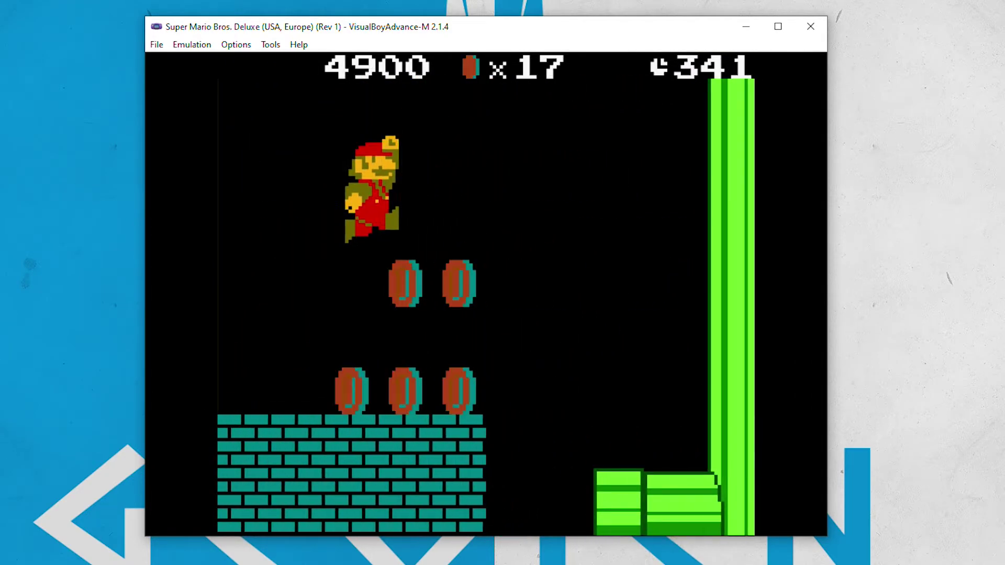
pyautogui.press('Right')
pyautogui.press('x')
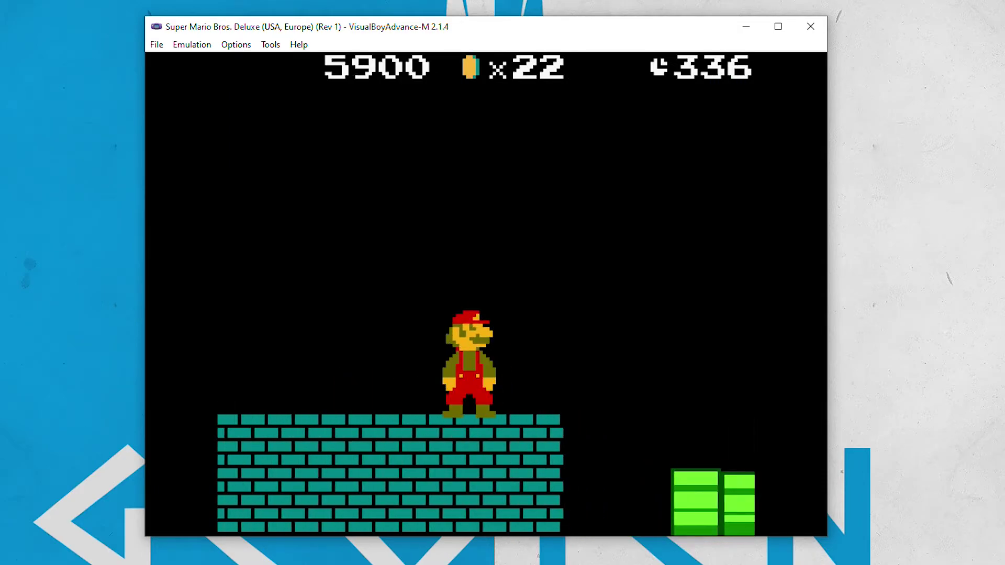
# Save the game state to slot 1 and check that slot in the list of save states
pyautogui.click(156, 45)
pyautogui.moveTo(250, 183)
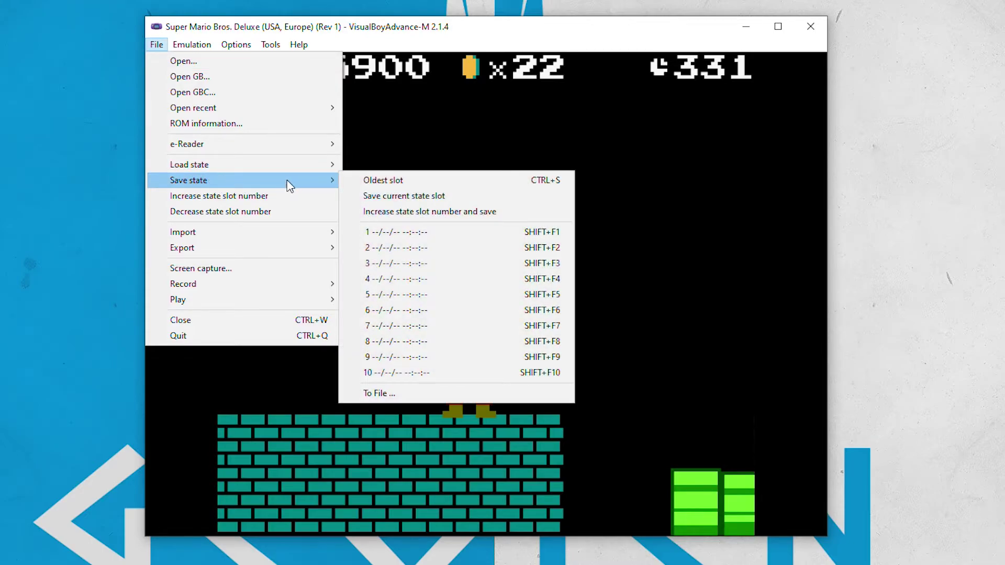
pyautogui.click(494, 29)
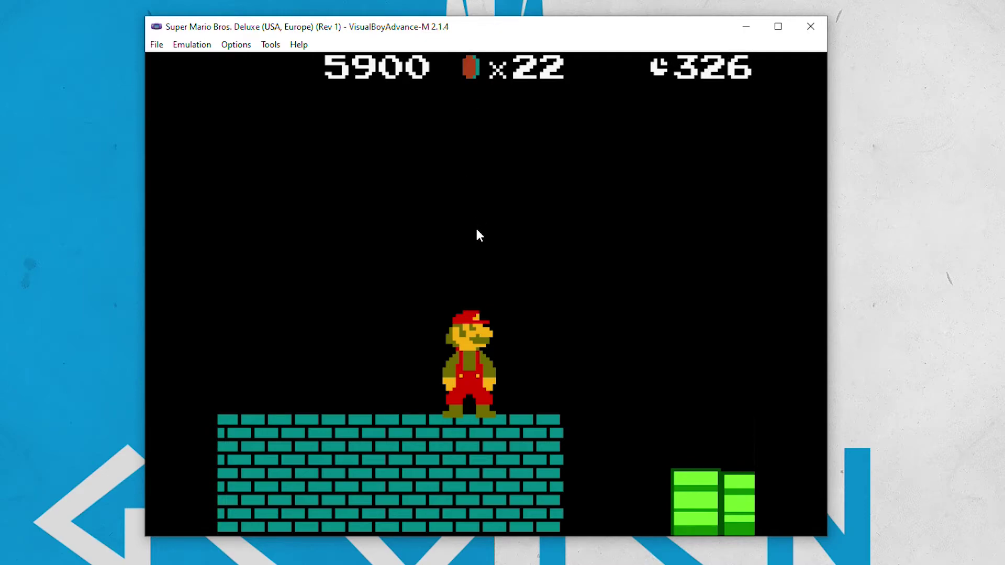
pyautogui.hotkey('shift', 'F1')
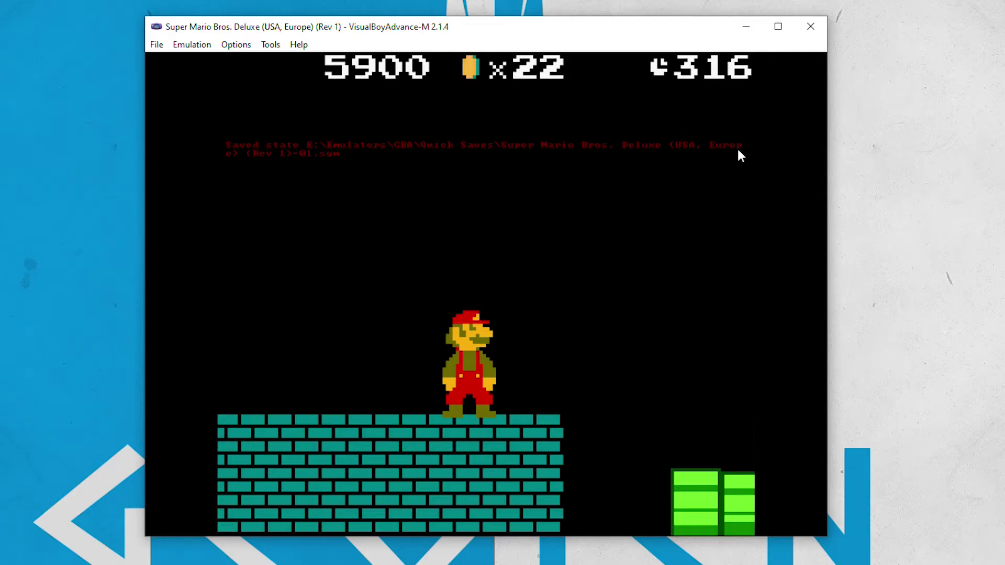
pyautogui.click(156, 44)
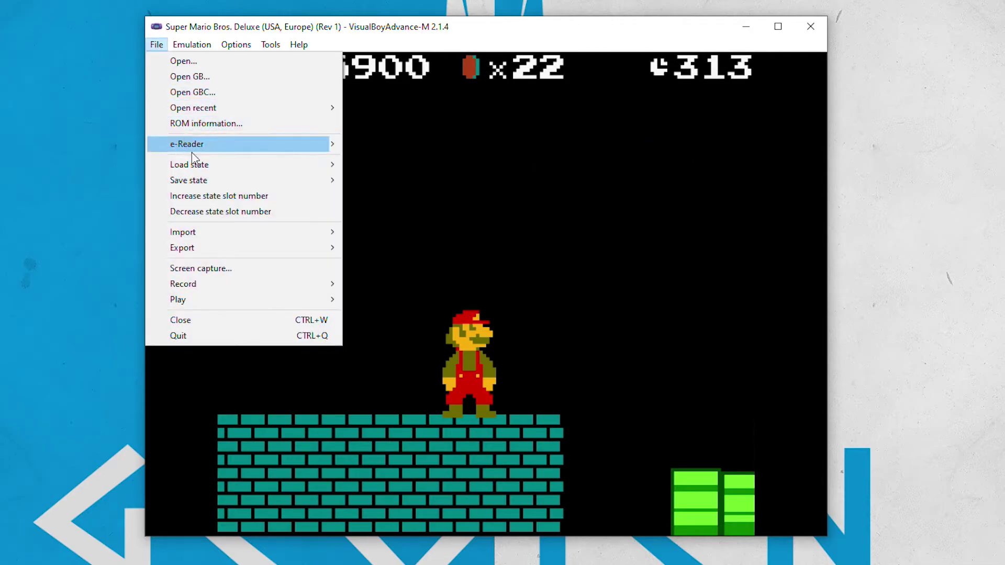
pyautogui.moveTo(309, 181)
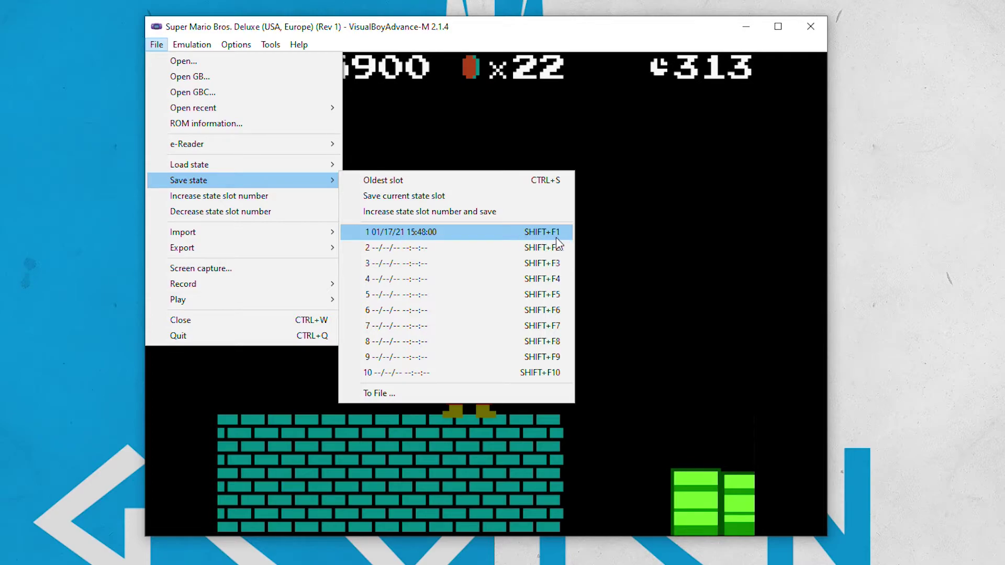
pyautogui.click(660, 216)
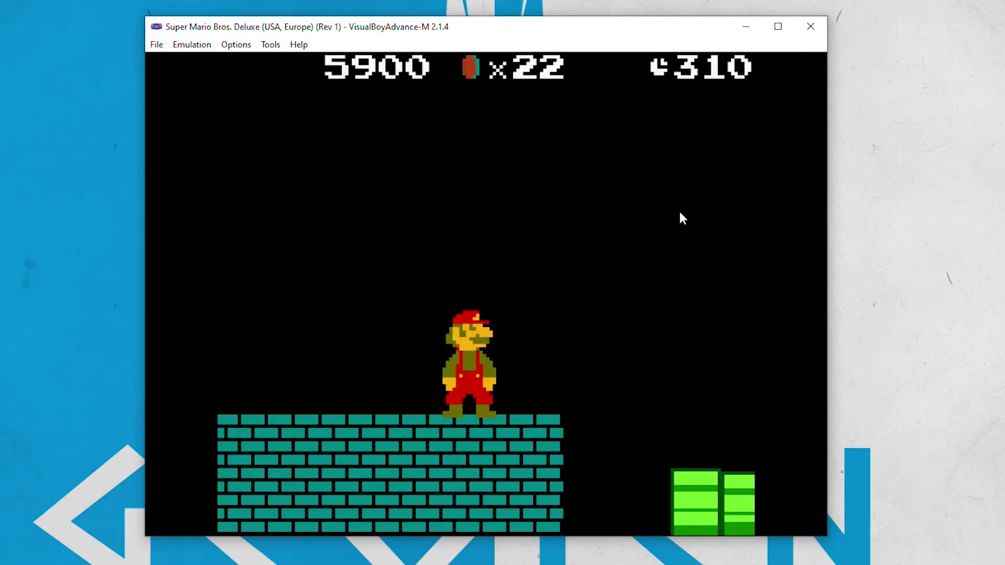
# Move Mario off the brick platform beside the exit pipe and load the saved state from slot 1
pyautogui.press('Right')
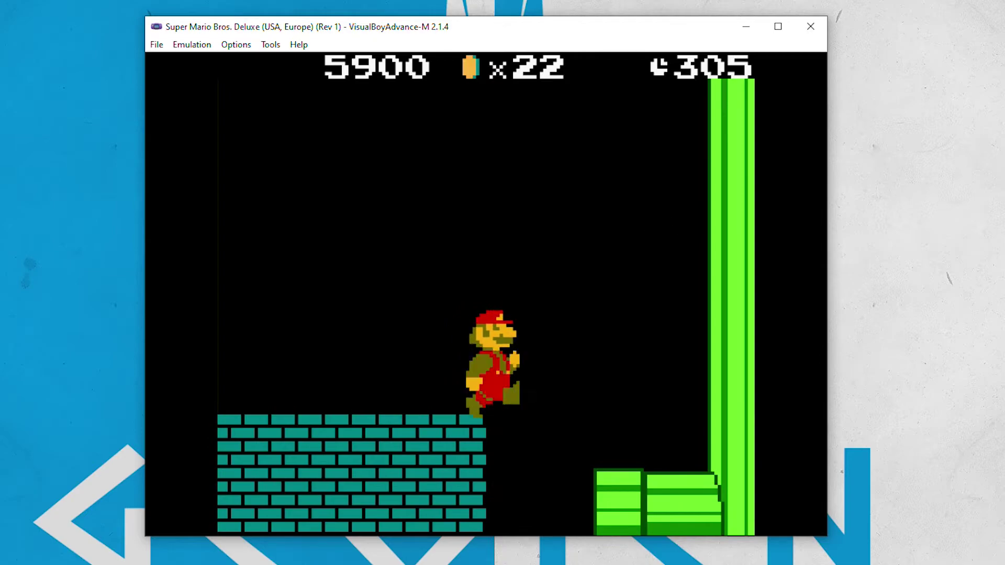
pyautogui.click(156, 45)
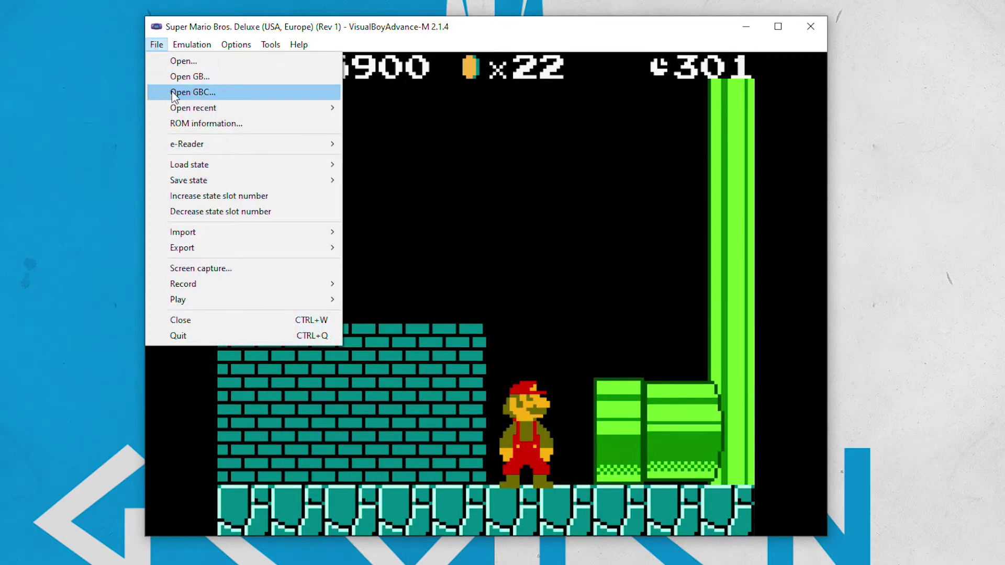
pyautogui.moveTo(218, 163)
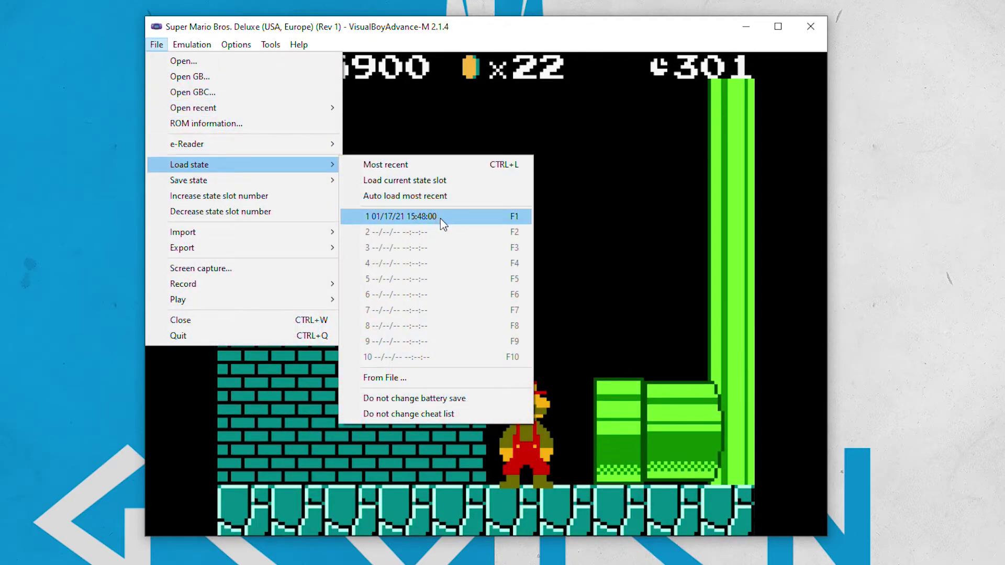